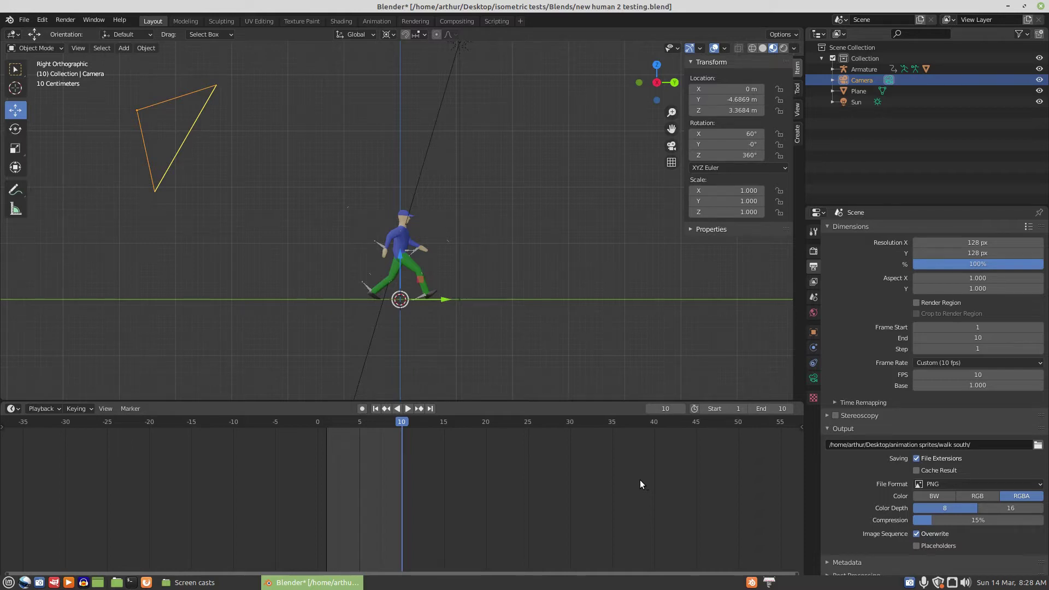
# - Review the walking figure, the Cycles render settings and the output settings, and return the timeline to frame 1
pyautogui.moveTo(402, 422)
pyautogui.mouseDown()
pyautogui.moveTo(330, 425)
pyautogui.moveTo(402, 420)
pyautogui.mouseUp()
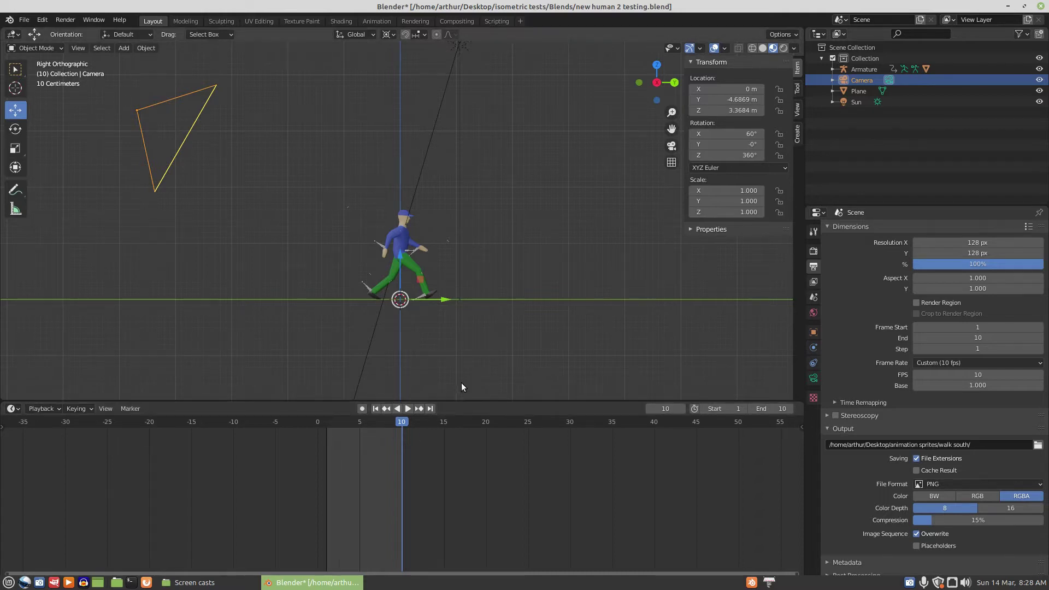
pyautogui.scroll(3, 480, 350)
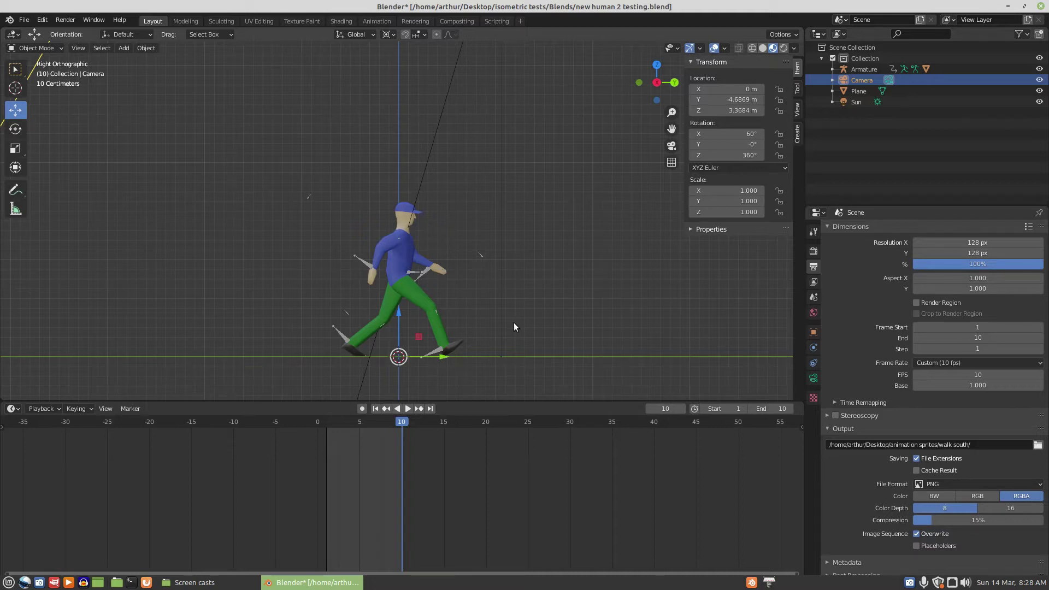
pyautogui.scroll(-3, 513, 327)
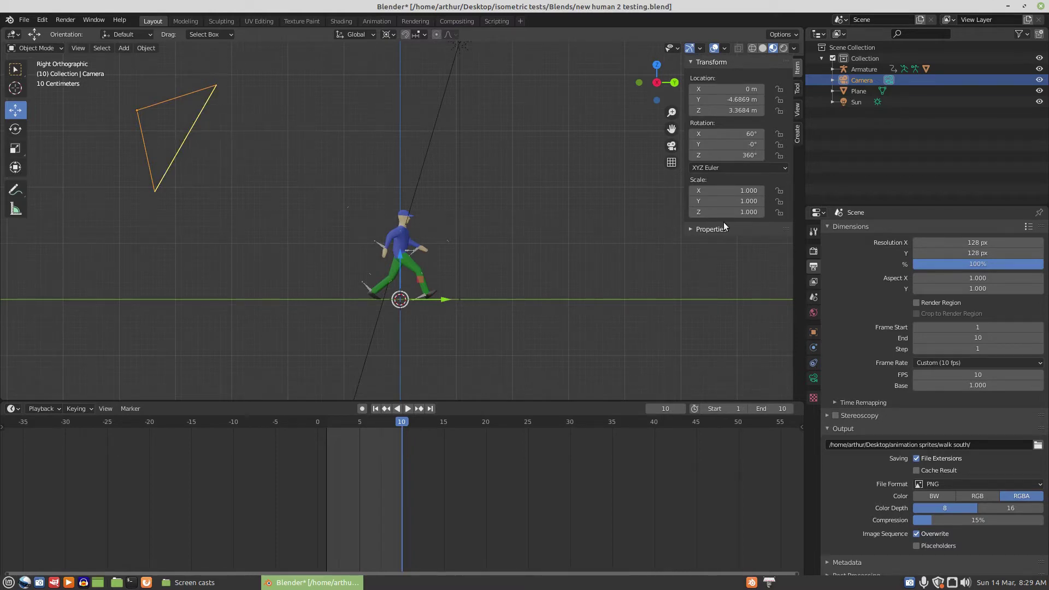
pyautogui.click(813, 250)
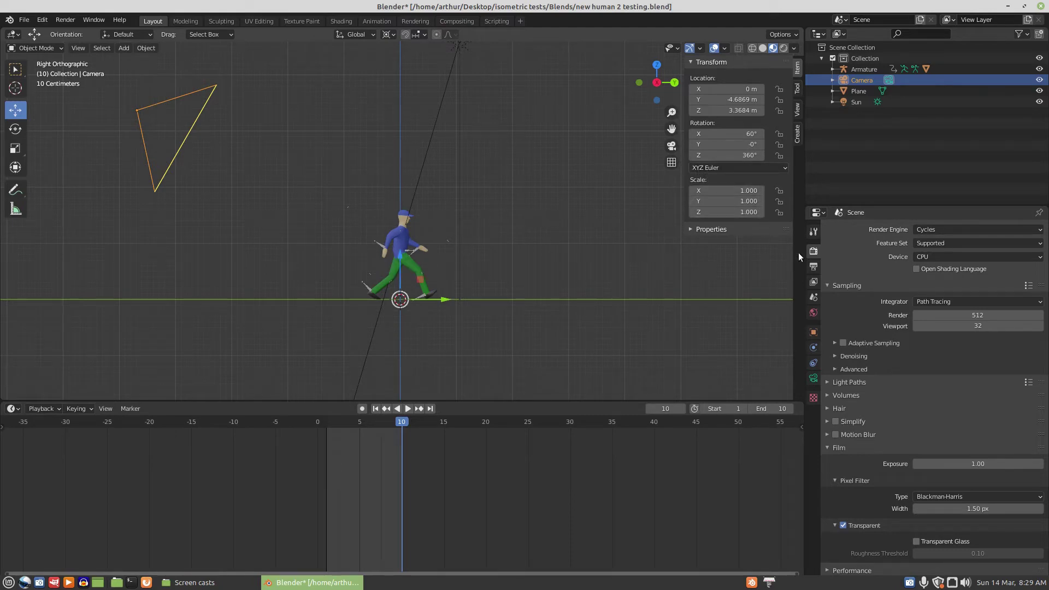
pyautogui.click(813, 266)
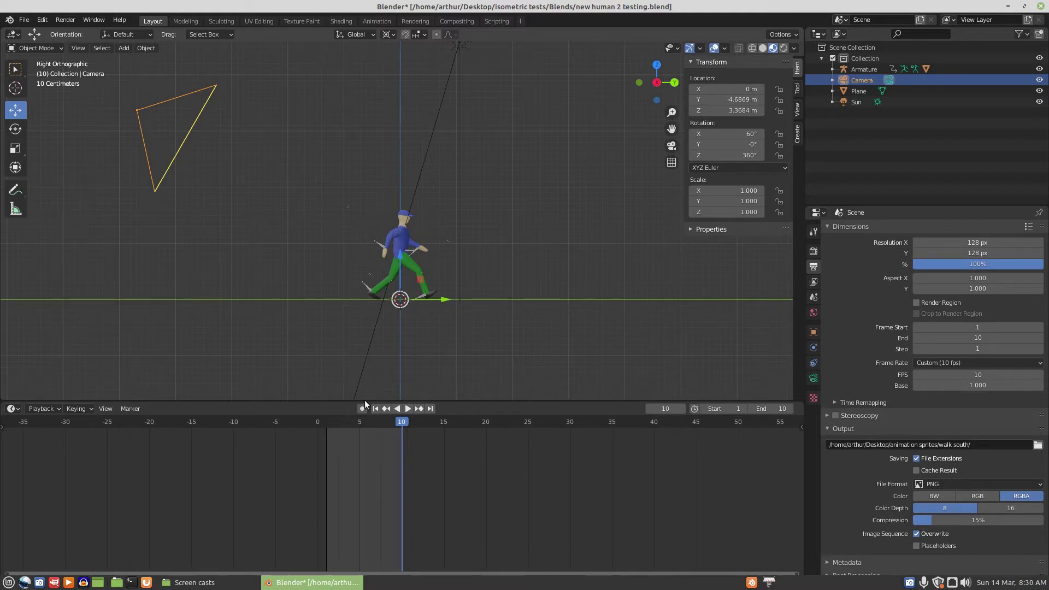
pyautogui.moveTo(404, 421); pyautogui.dragTo(325, 429)
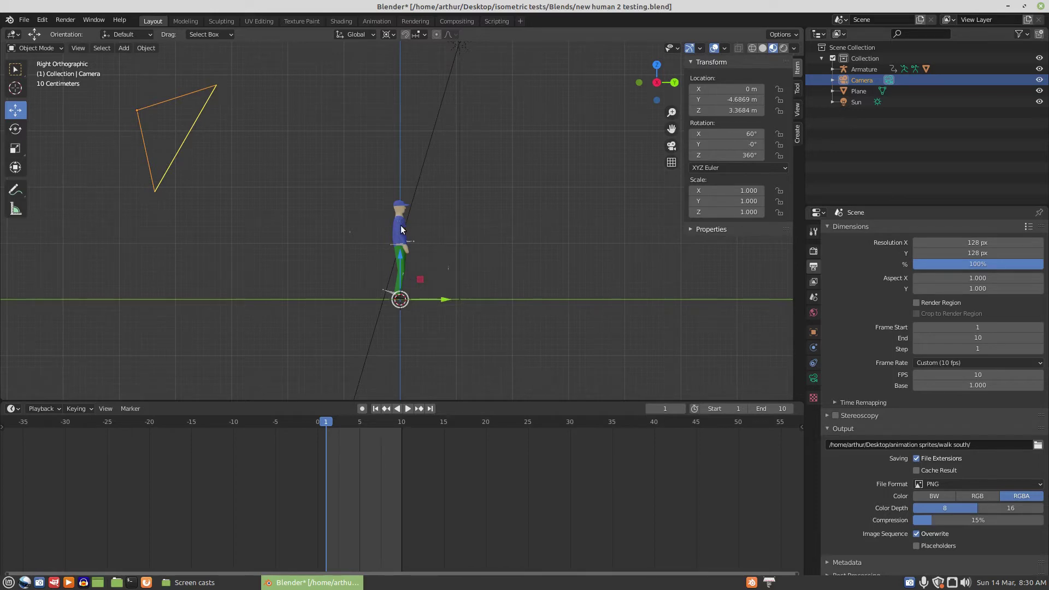
# - Select the ground plane and examine its object visibility settings, including Shadow Catcher and Ray Visibility
pyautogui.moveTo(448, 260); pyautogui.dragTo(425, 336, button='middle')
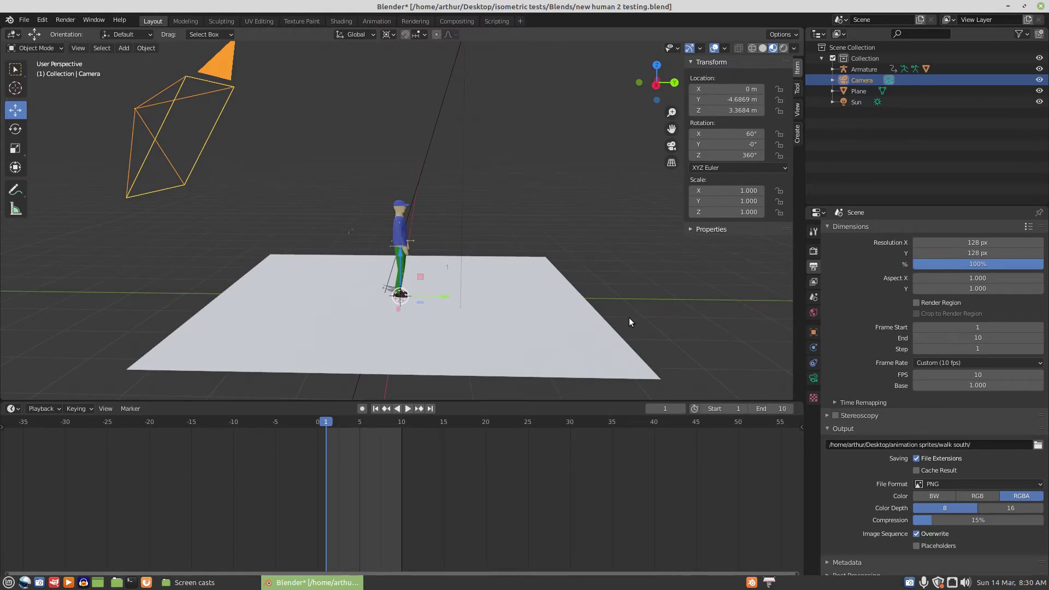
pyautogui.click(560, 327)
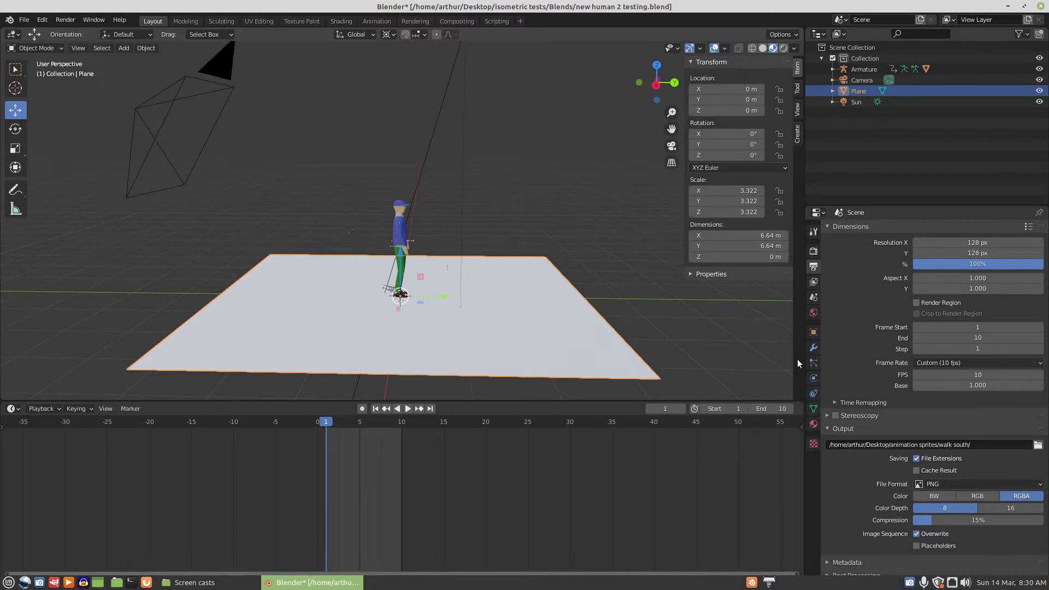
pyautogui.click(813, 332)
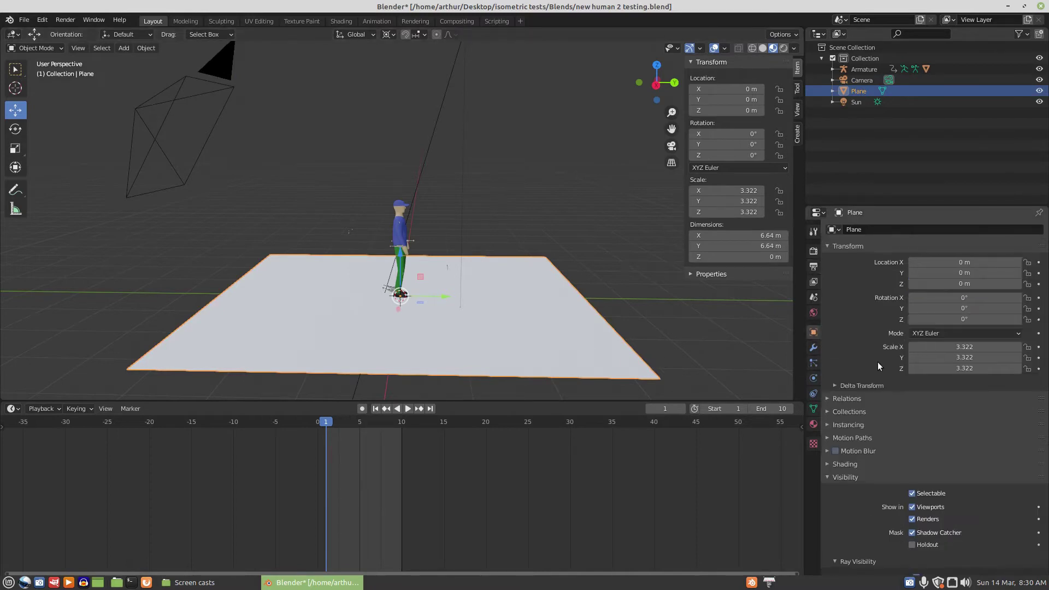
pyautogui.scroll(-5, 922, 425)
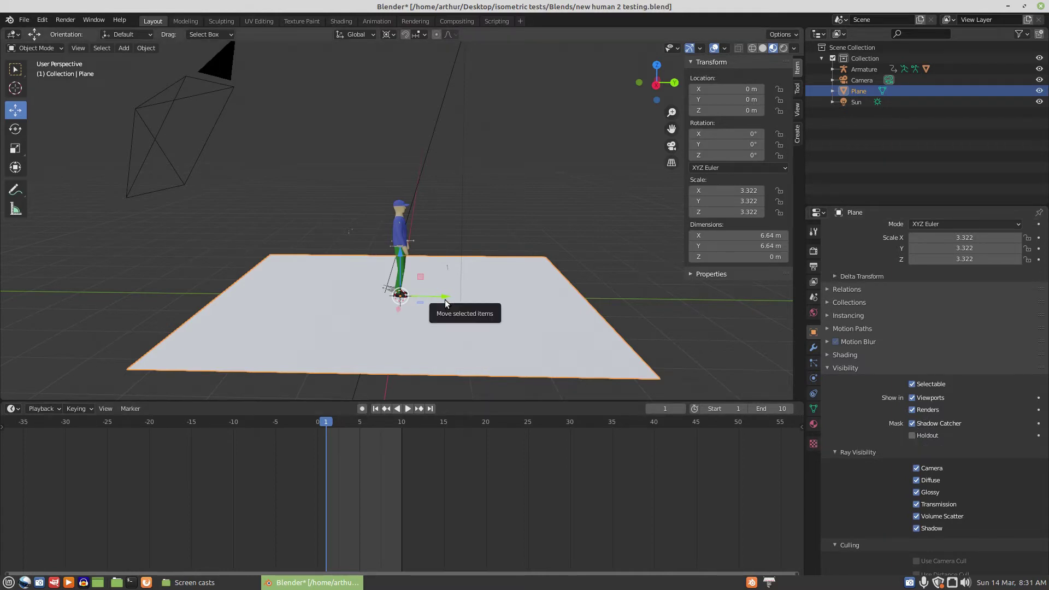
# - View the scene through the camera in Rendered shading, select the Camera and preview the walk animation
pyautogui.press('KP_0')
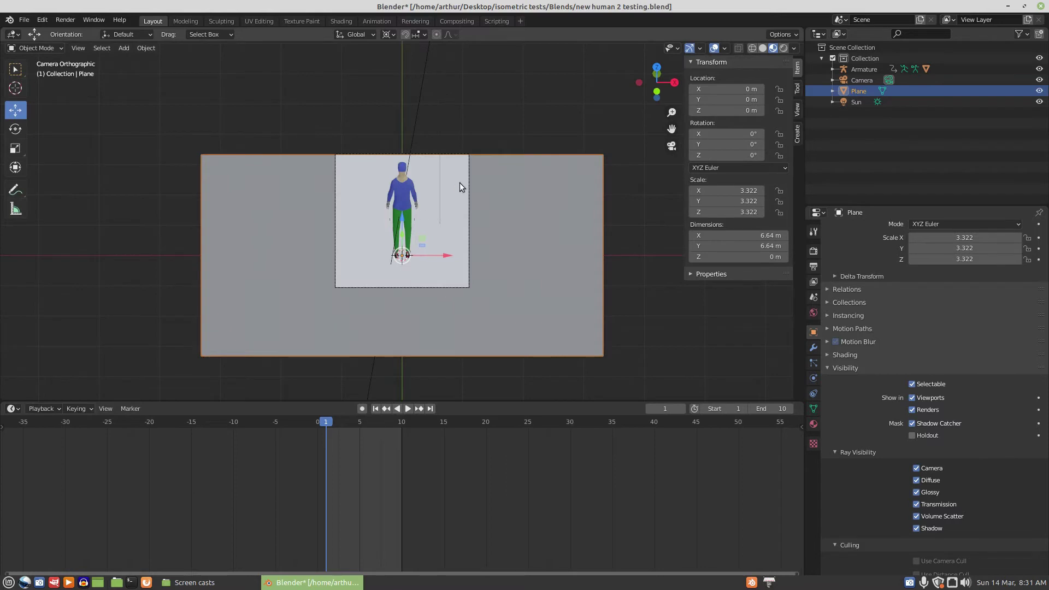
pyautogui.click(783, 48)
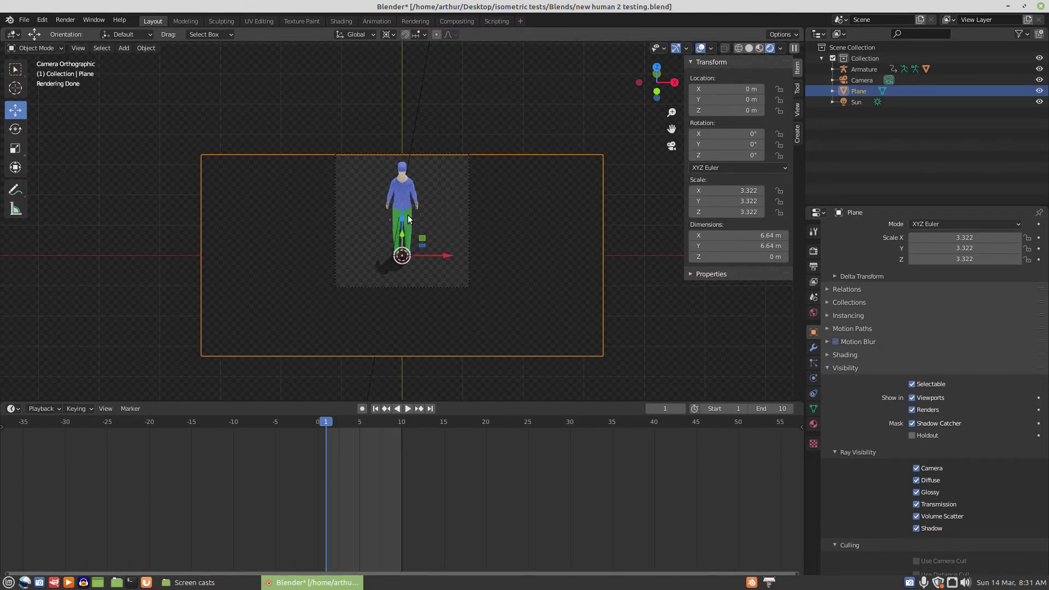
pyautogui.click(859, 80)
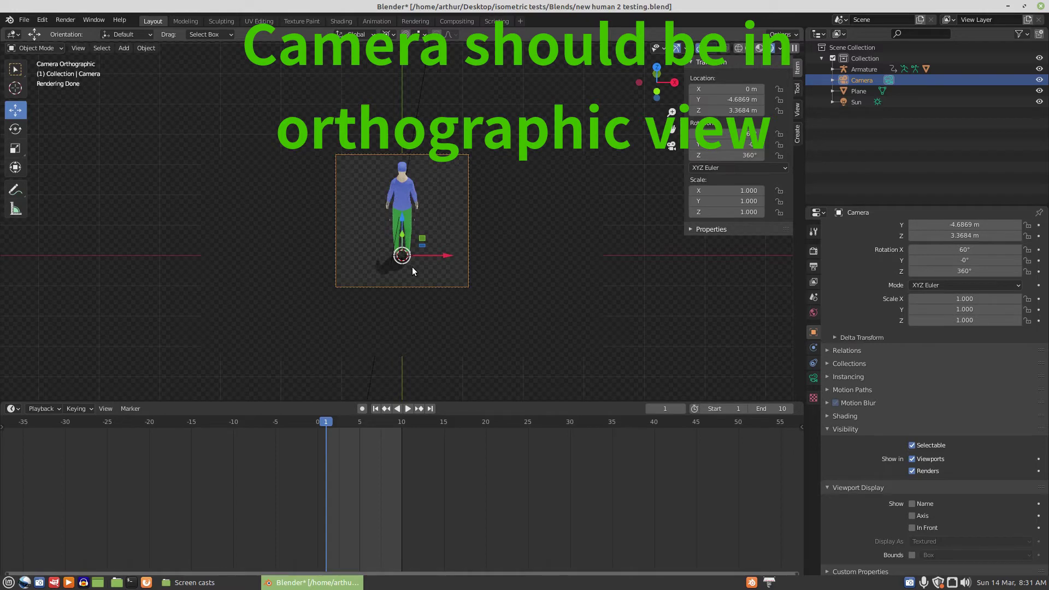
pyautogui.press('space')
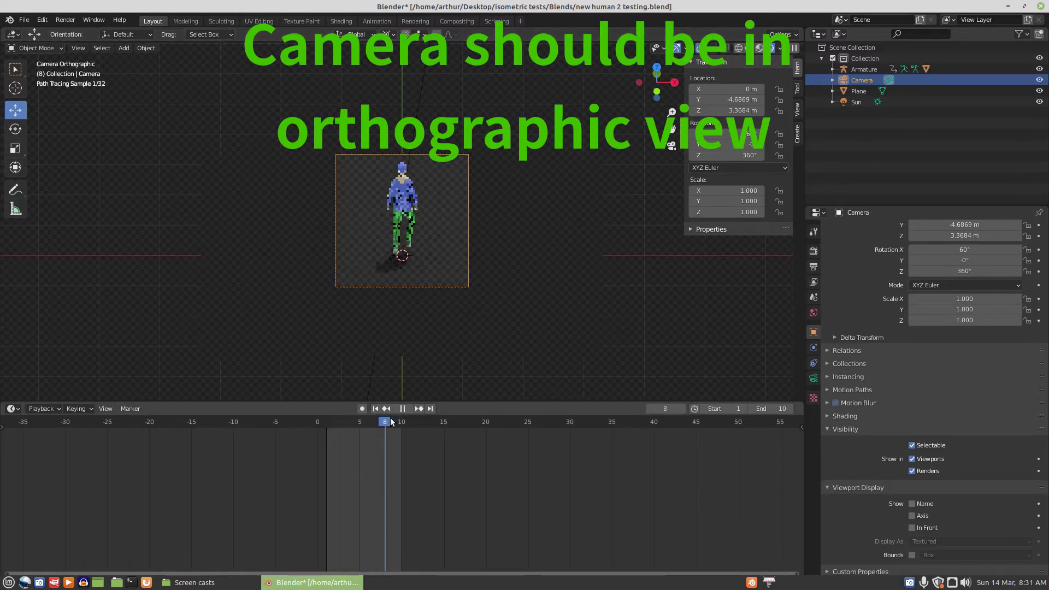
pyautogui.press('space')
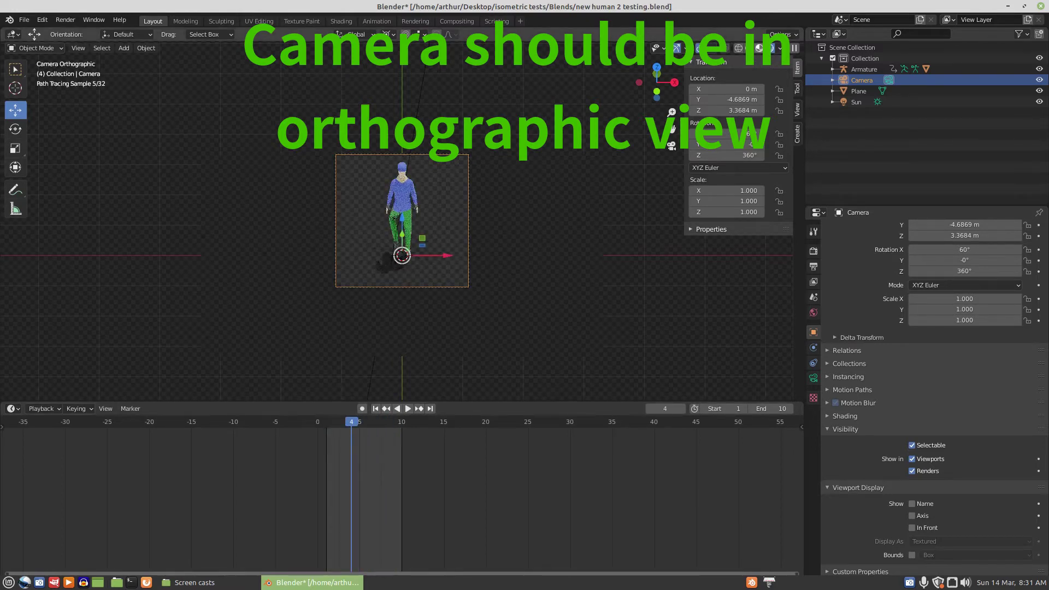
# - Return the viewport to Material Preview shading, check the animation in camera view and go to frame 1
pyautogui.click(759, 48)
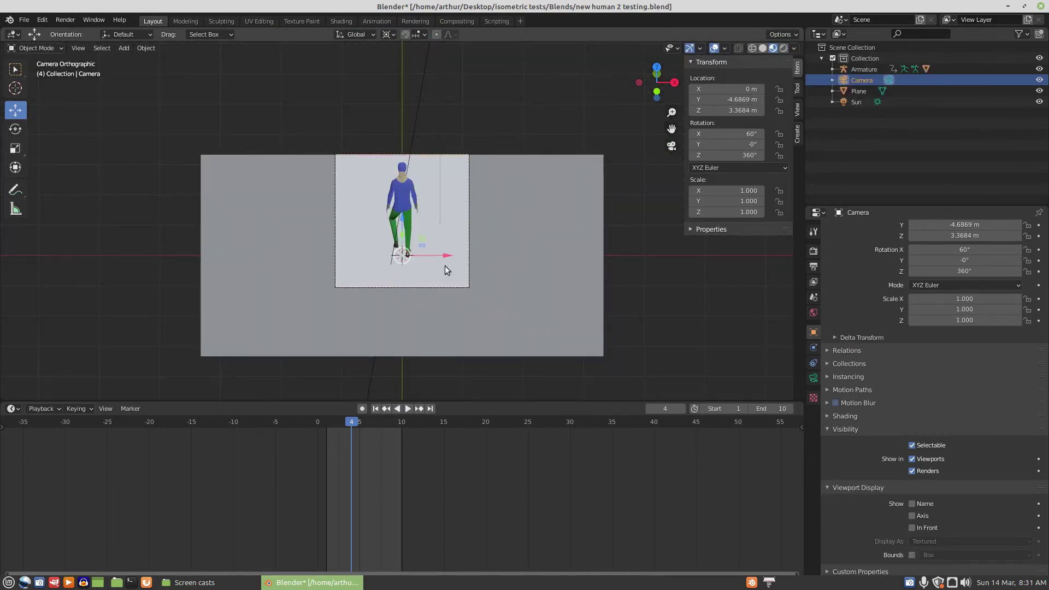
pyautogui.press('space')
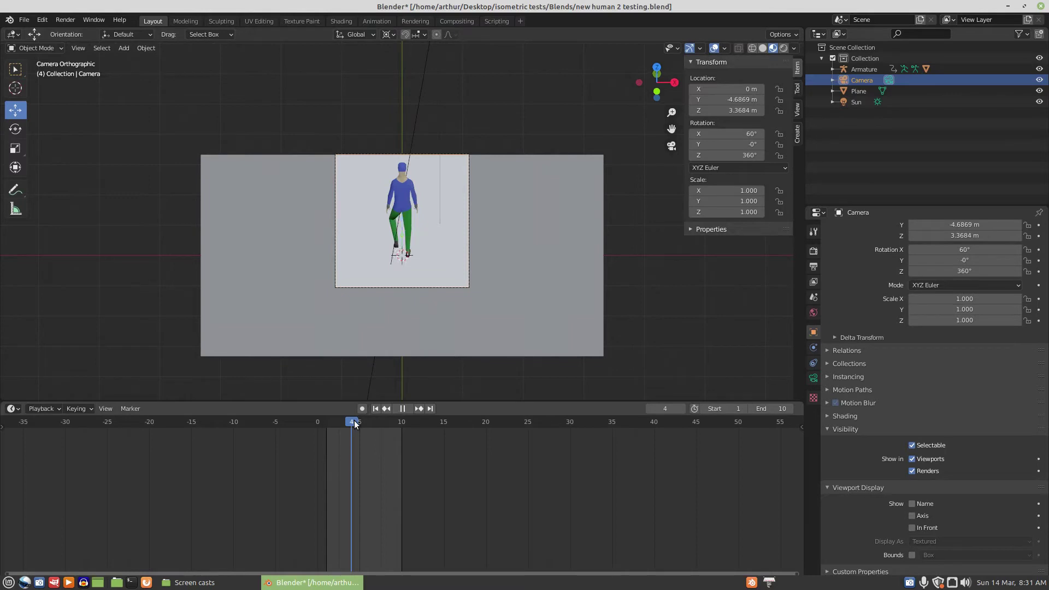
pyautogui.moveTo(369, 426); pyautogui.dragTo(326, 444)
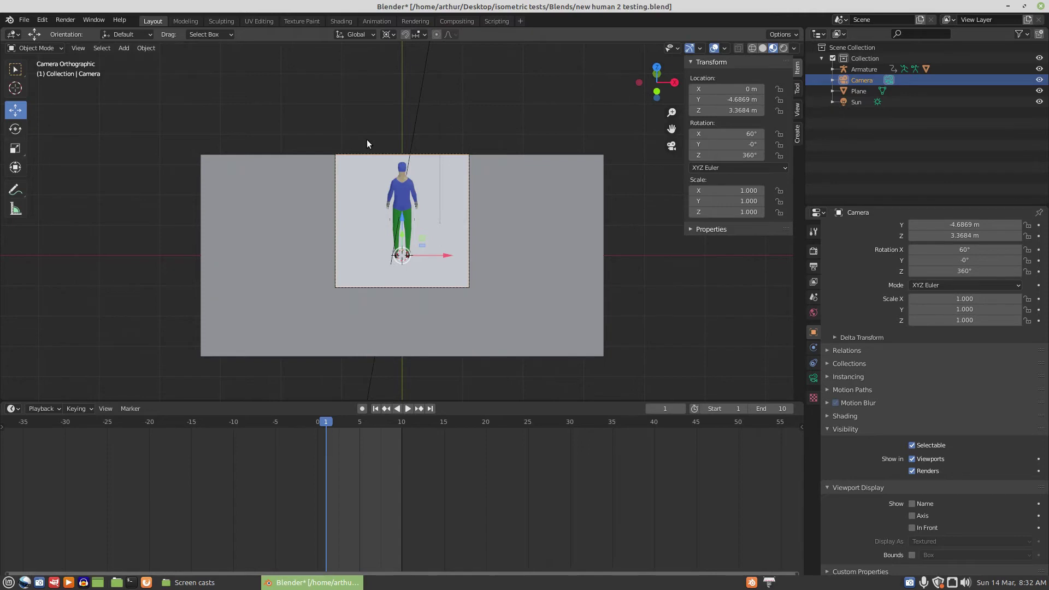
# - Select the character's armature in the right orthographic view and put it in Pose Mode
pyautogui.press('KP_3')
pyautogui.scroll(3, 369, 215)
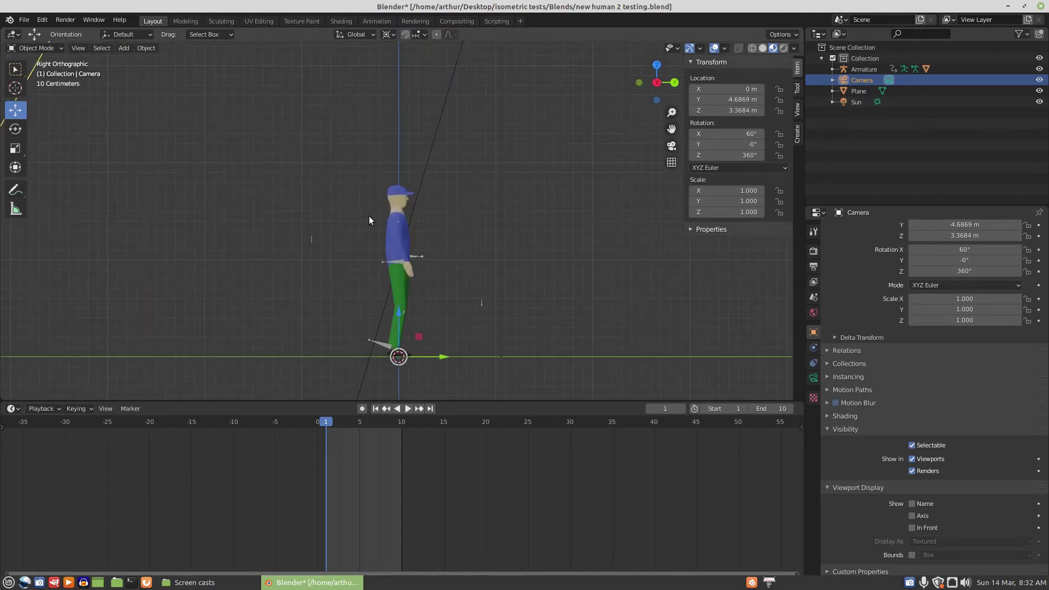
pyautogui.click(391, 265)
pyautogui.click(60, 50)
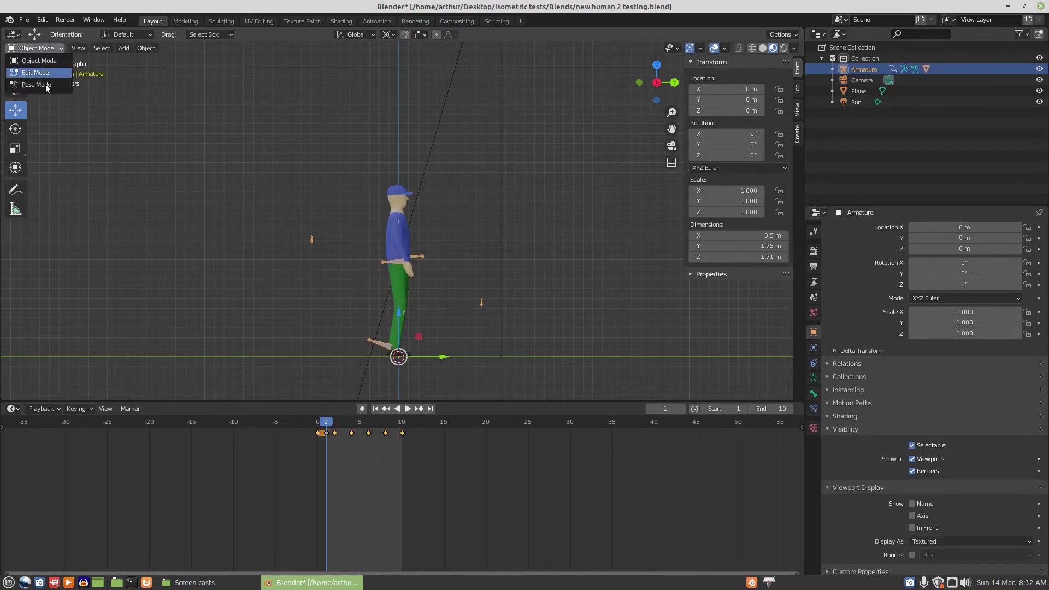
pyautogui.click(45, 87)
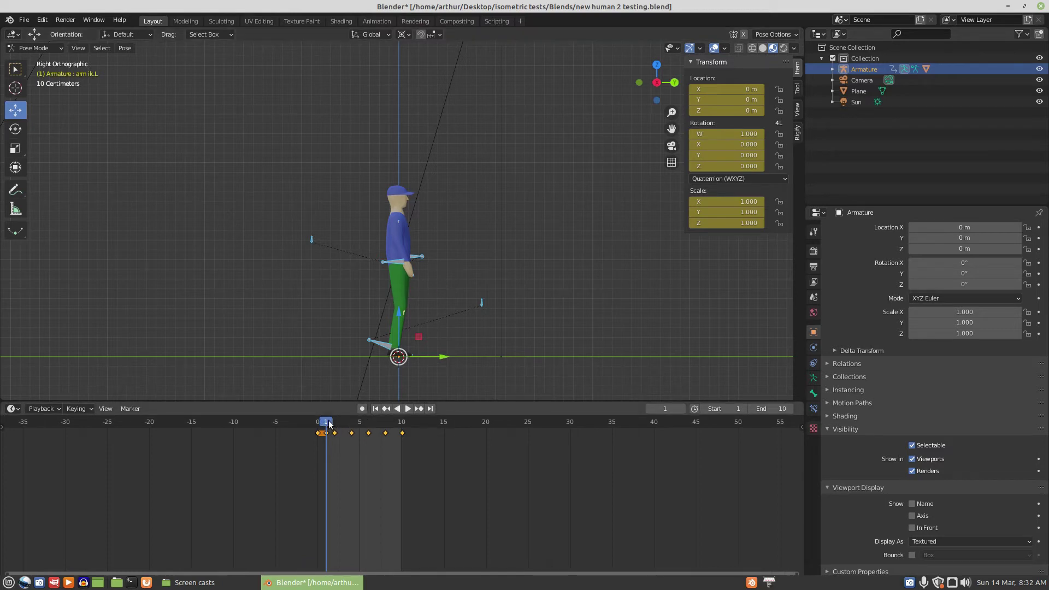
# - Play and scrub through the walk cycle's keyframed poses from frame 1 to 10, then stop on frame 2
pyautogui.press('space')
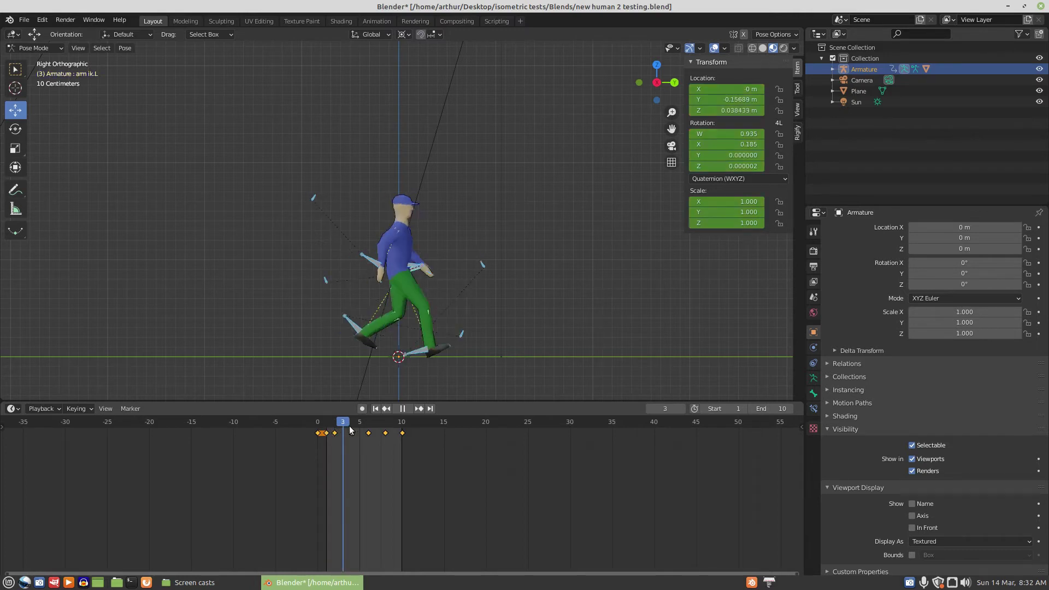
pyautogui.moveTo(354, 430); pyautogui.dragTo(334, 431)
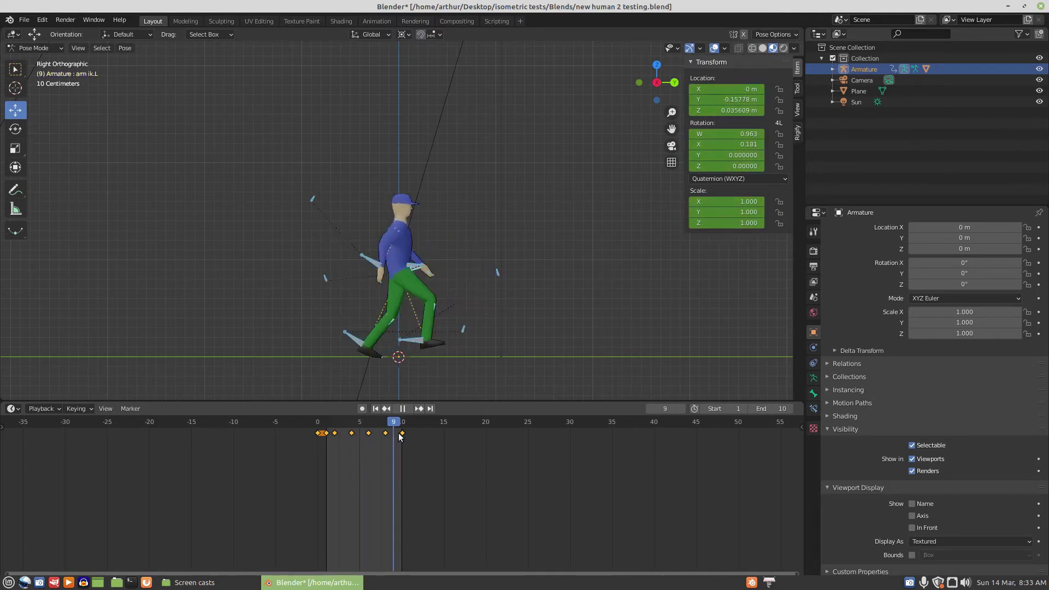
pyautogui.moveTo(402, 433); pyautogui.dragTo(329, 441)
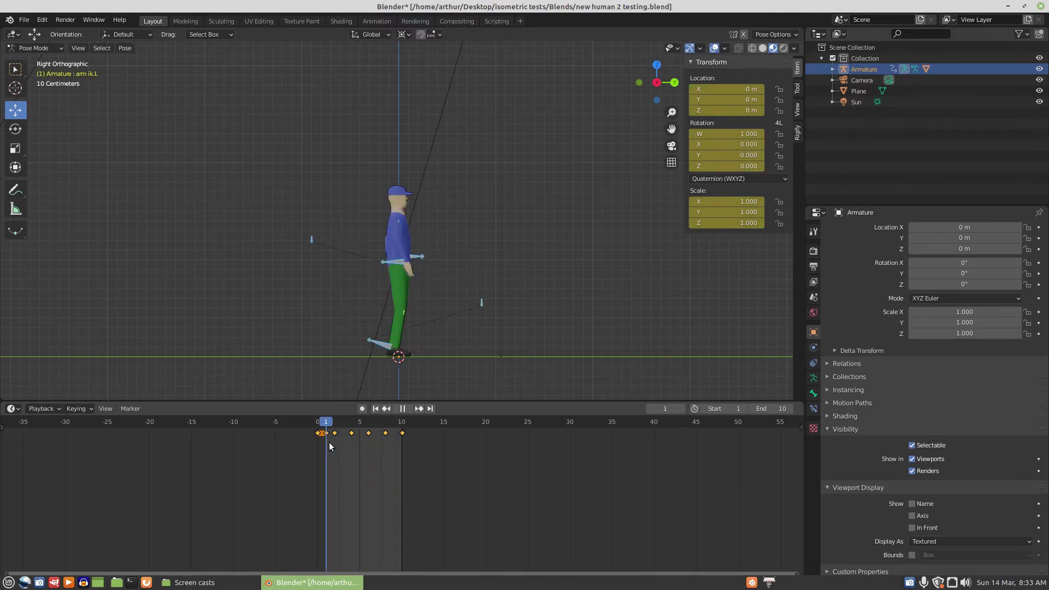
pyautogui.moveTo(329, 442); pyautogui.dragTo(339, 447)
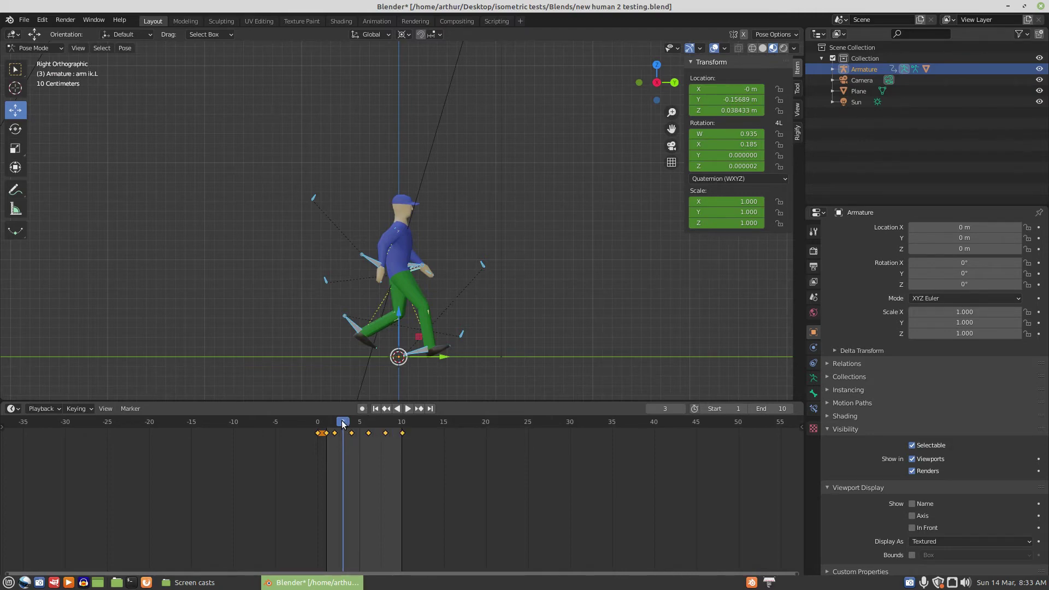
pyautogui.press('space')
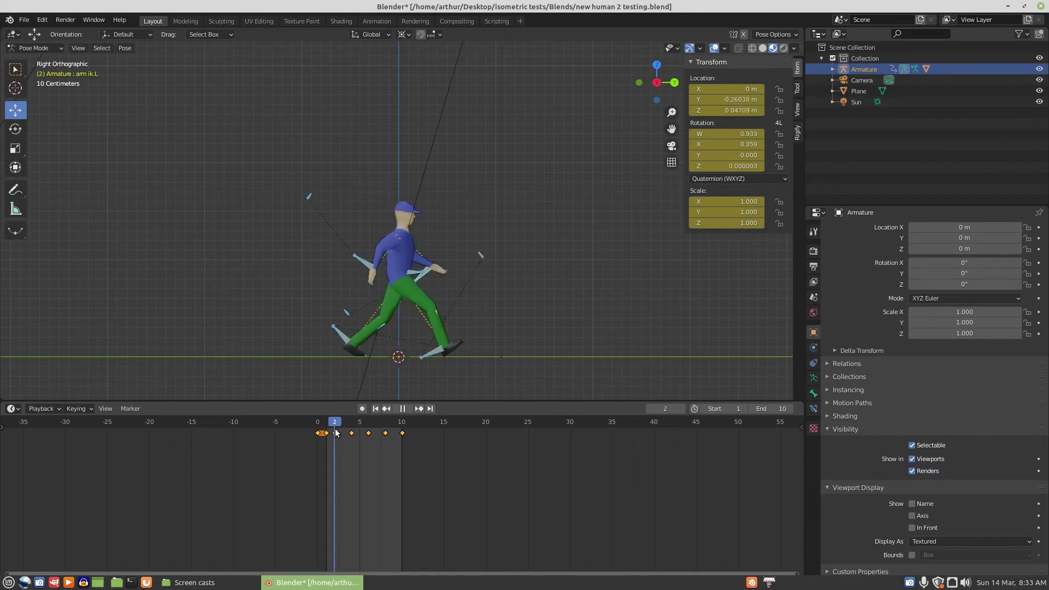
pyautogui.moveTo(335, 428)
pyautogui.mouseDown()
pyautogui.moveTo(406, 442)
pyautogui.moveTo(333, 434)
pyautogui.mouseUp()
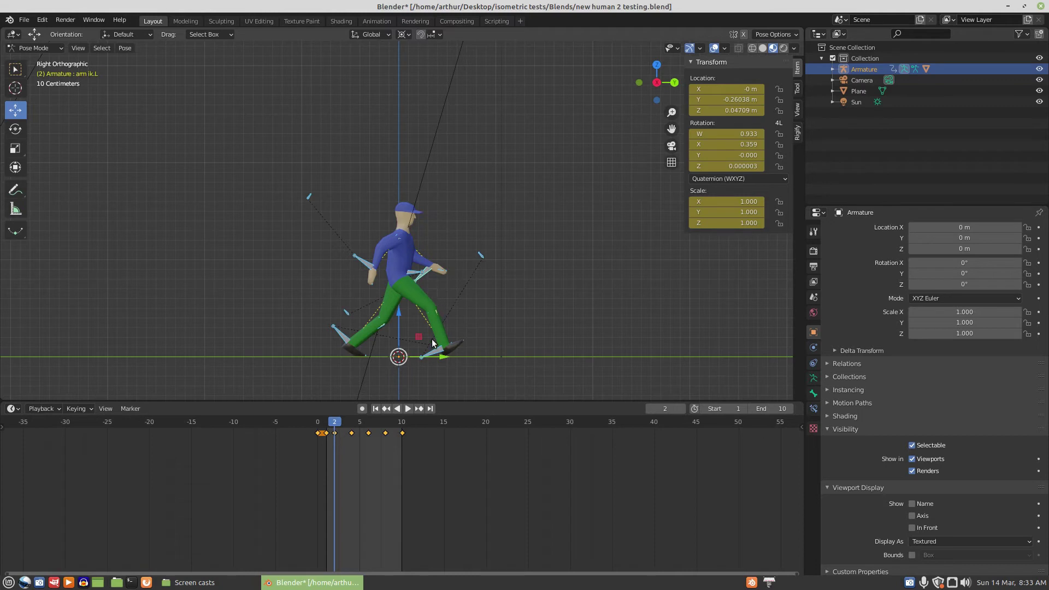
# - Select all bones and all their keyframes in the timeline and set the interpolation mode to Linear
pyautogui.click(309, 264)
pyautogui.press('a')
pyautogui.moveTo(297, 469); pyautogui.dragTo(417, 427)
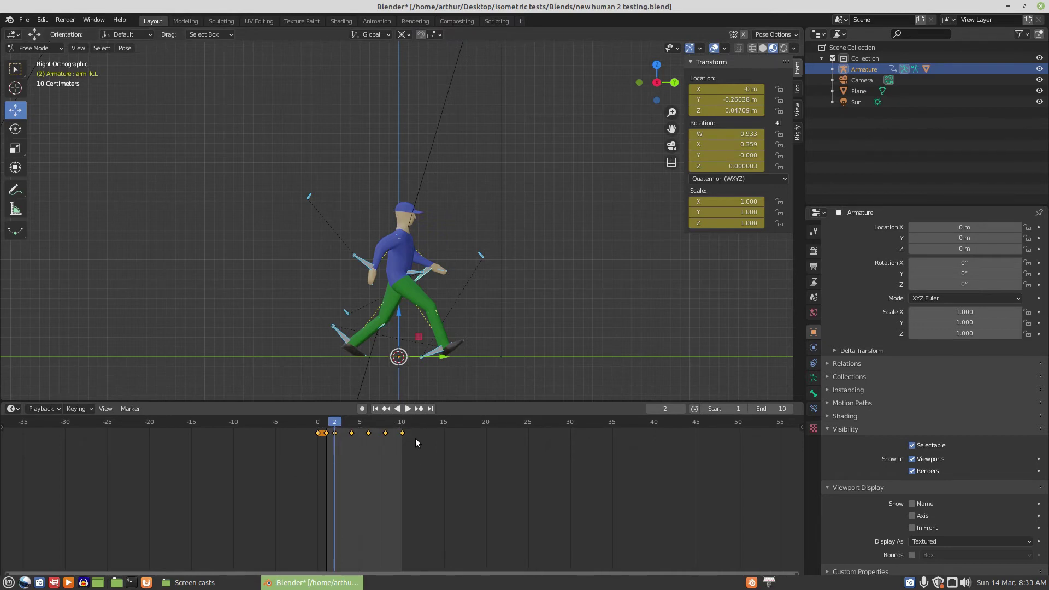
pyautogui.rightClick(416, 435)
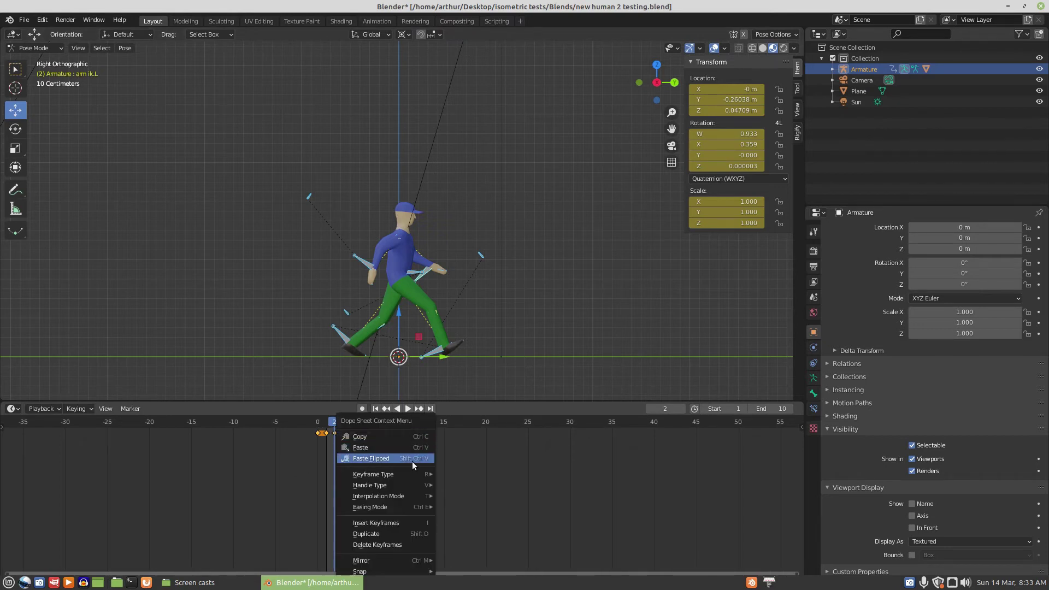
pyautogui.moveTo(403, 495)
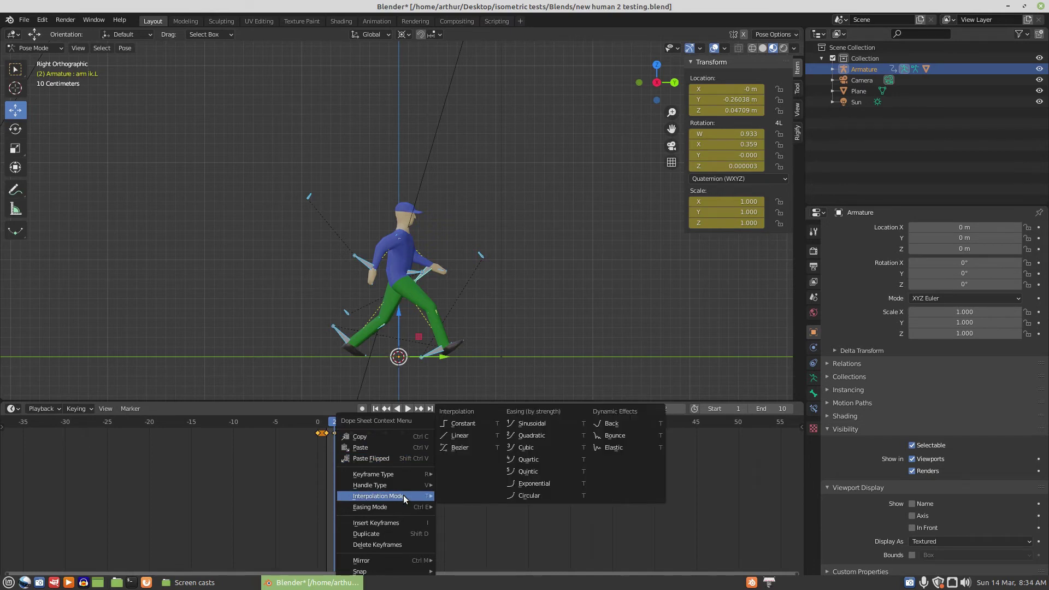
pyautogui.click(454, 437)
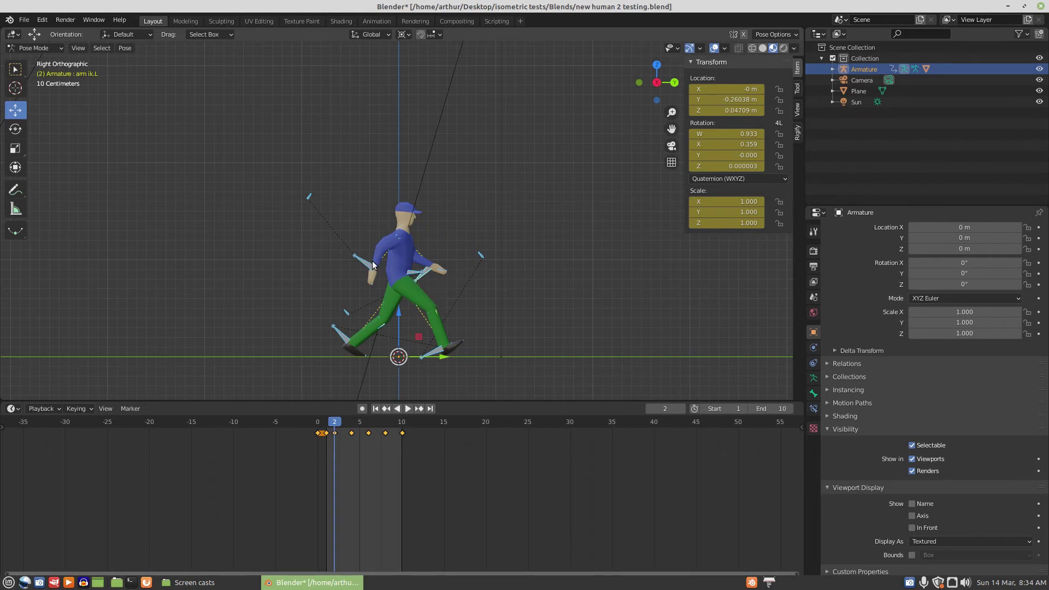
# - Return the armature to Object Mode in the camera view and select the Camera object
pyautogui.press('KP_0')
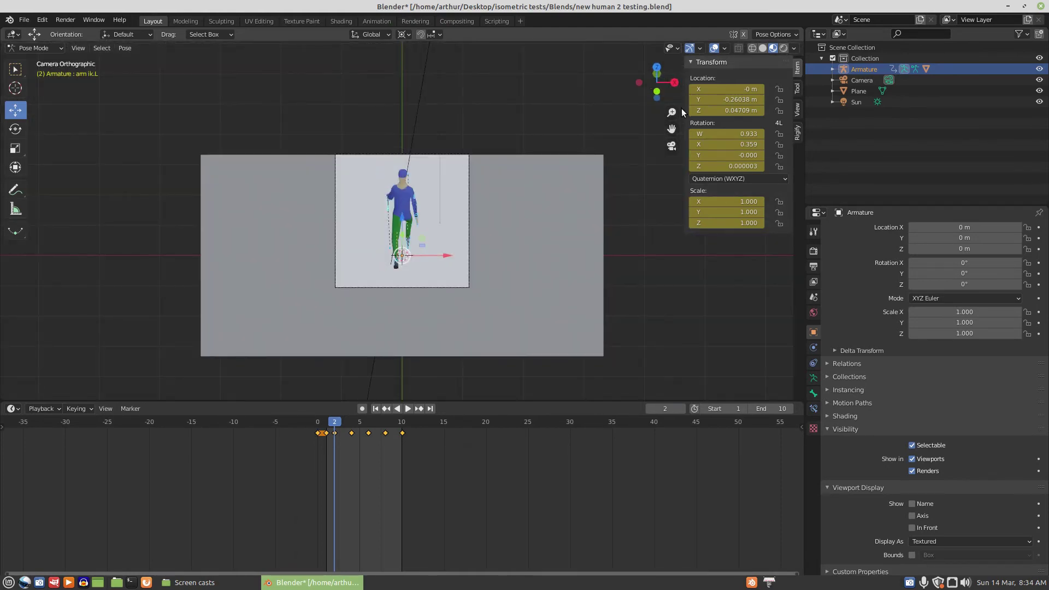
pyautogui.click(61, 47)
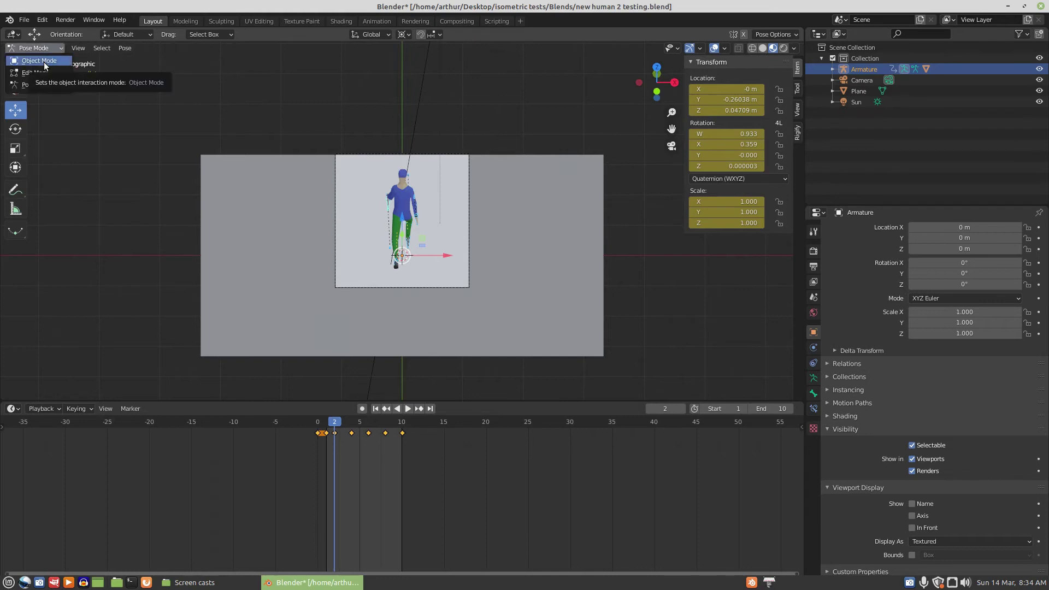
pyautogui.click(44, 63)
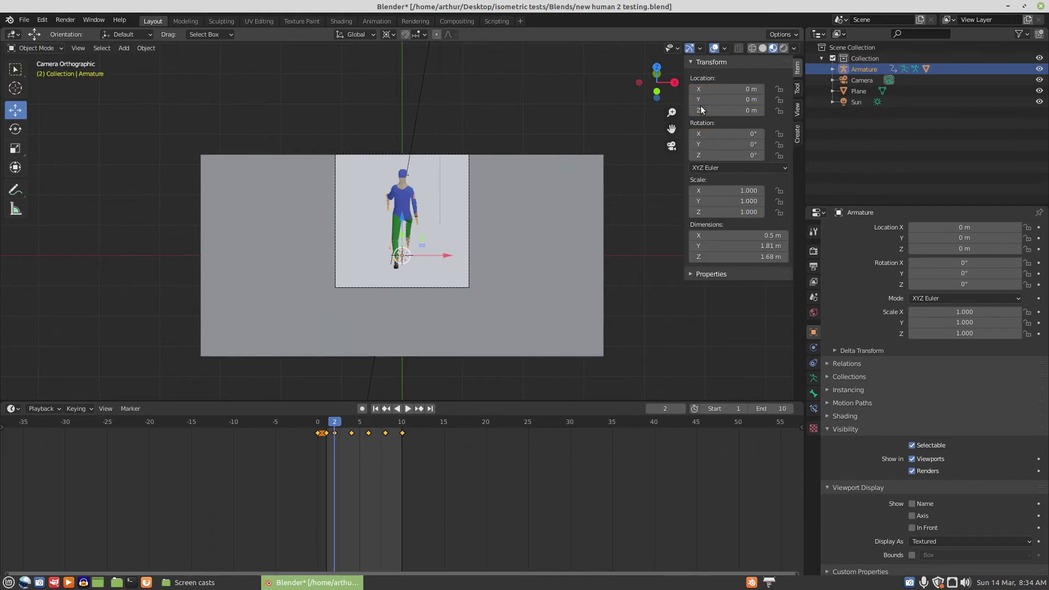
pyautogui.click(856, 81)
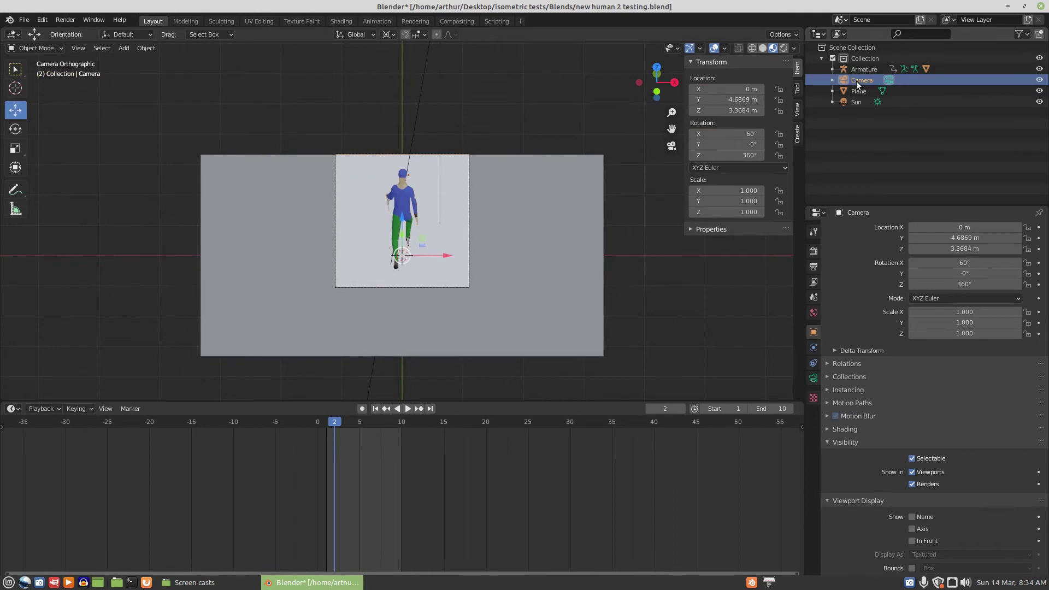
# - Add the Sun to the camera selection, set the pivot point to 3D Cursor and rotate both 45° about the global Z axis
pyautogui.click(857, 102)
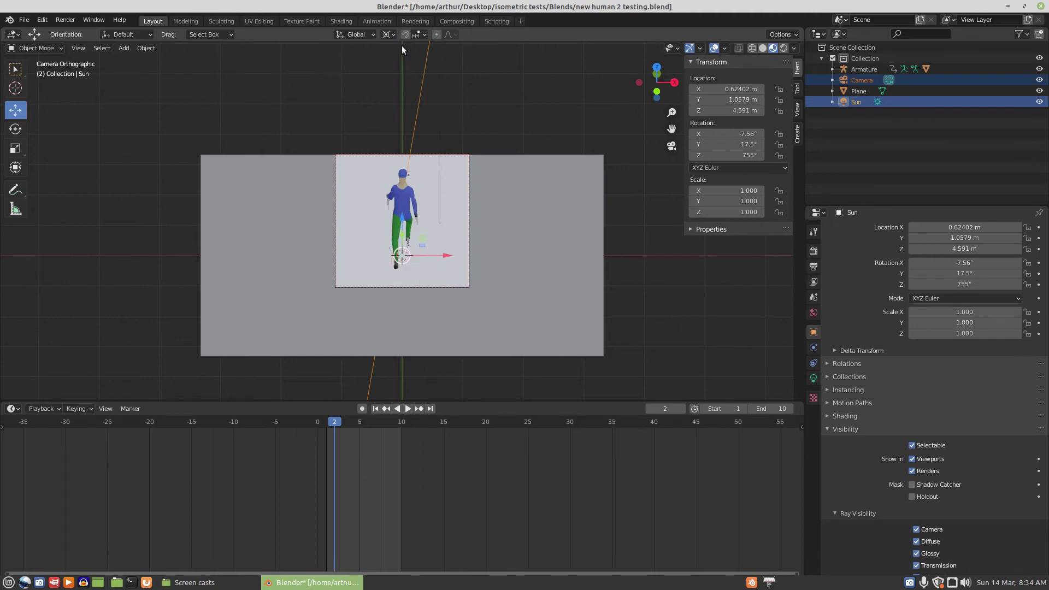
pyautogui.click(389, 34)
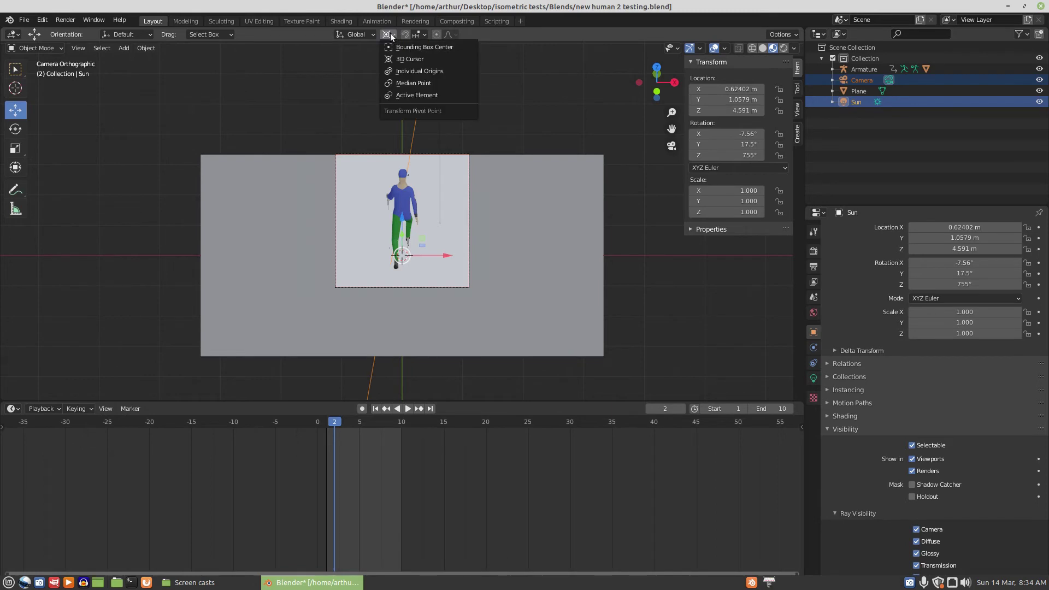
pyautogui.click(405, 60)
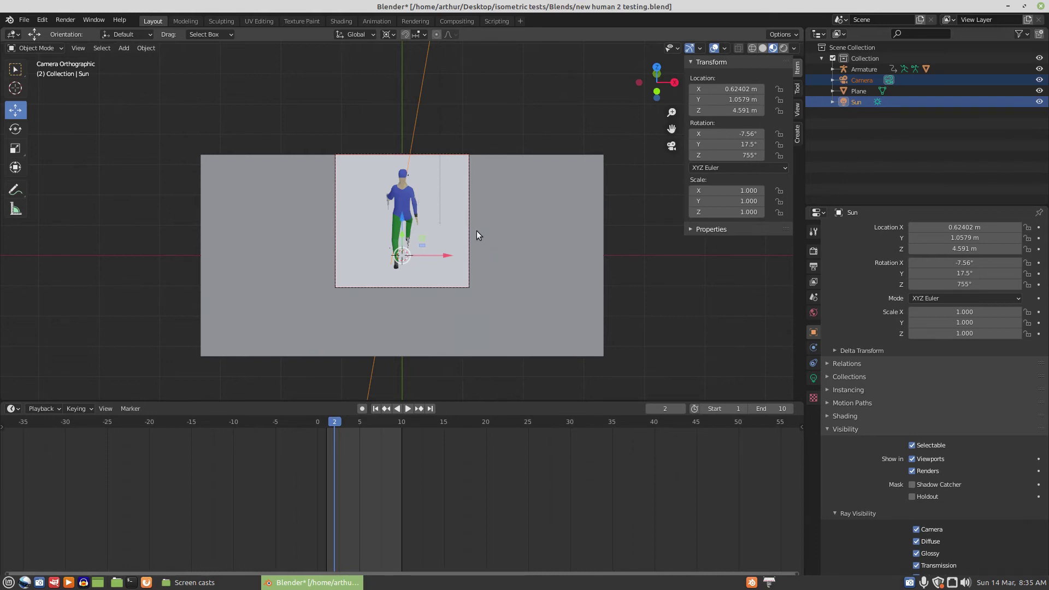
pyautogui.press('r')
pyautogui.write('z')
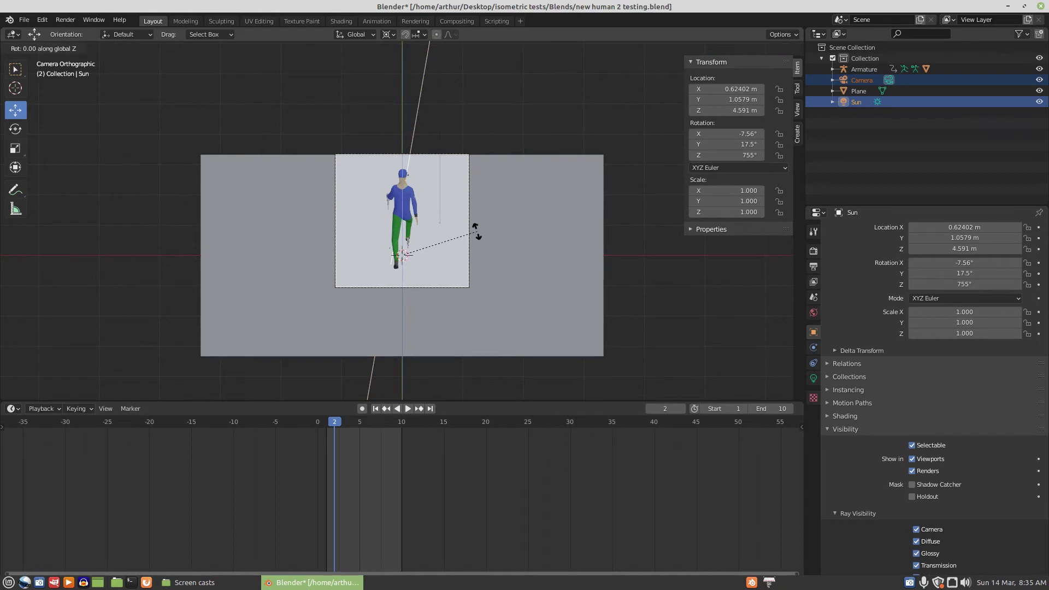
pyautogui.write('45')
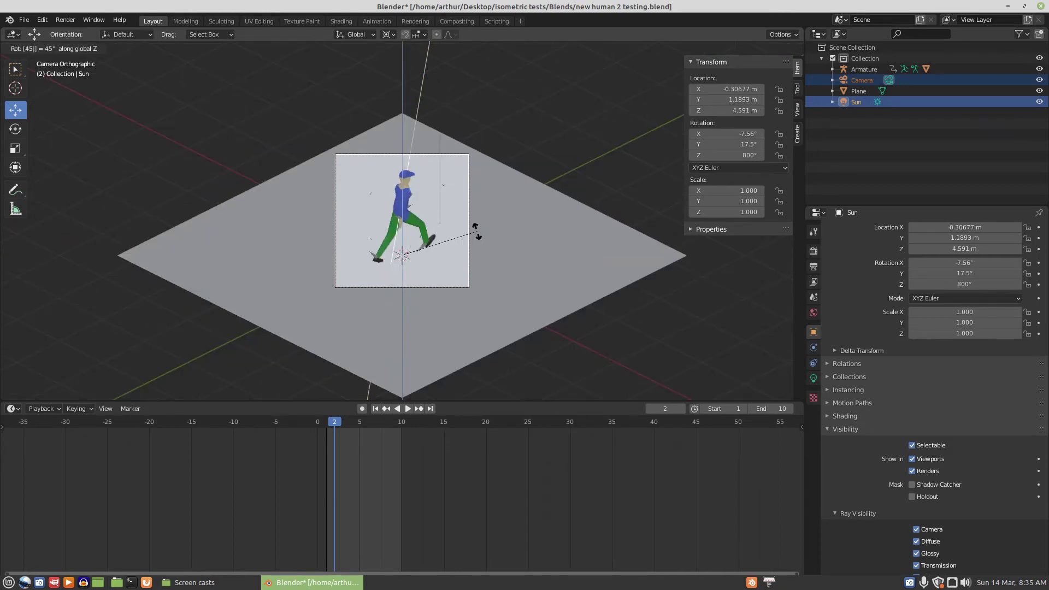
pyautogui.press('Return')
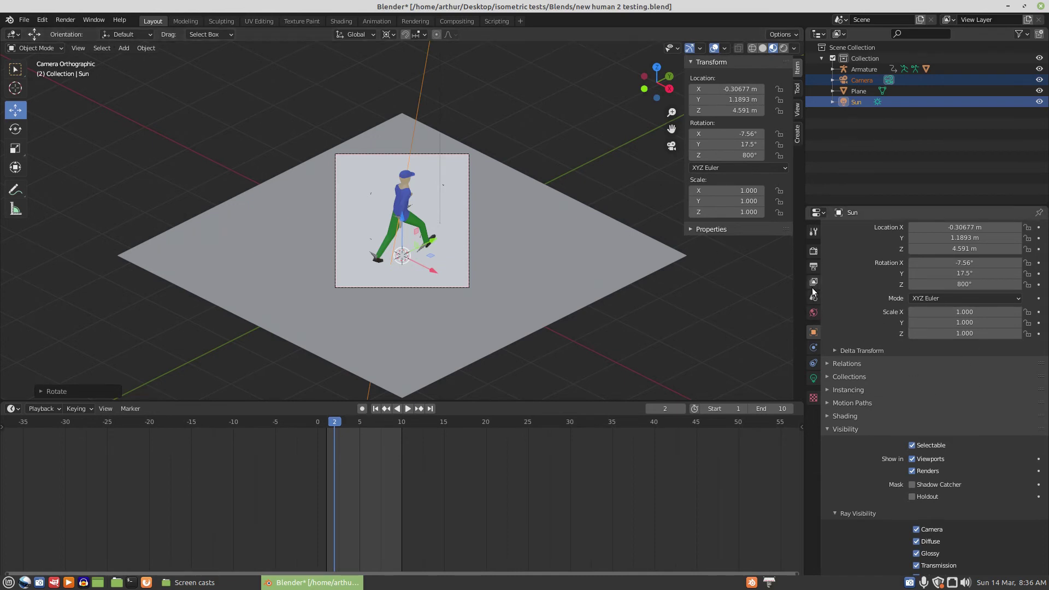
# - Save the Blender scene, close Blender and switch to GIMP
pyautogui.click(65, 20)
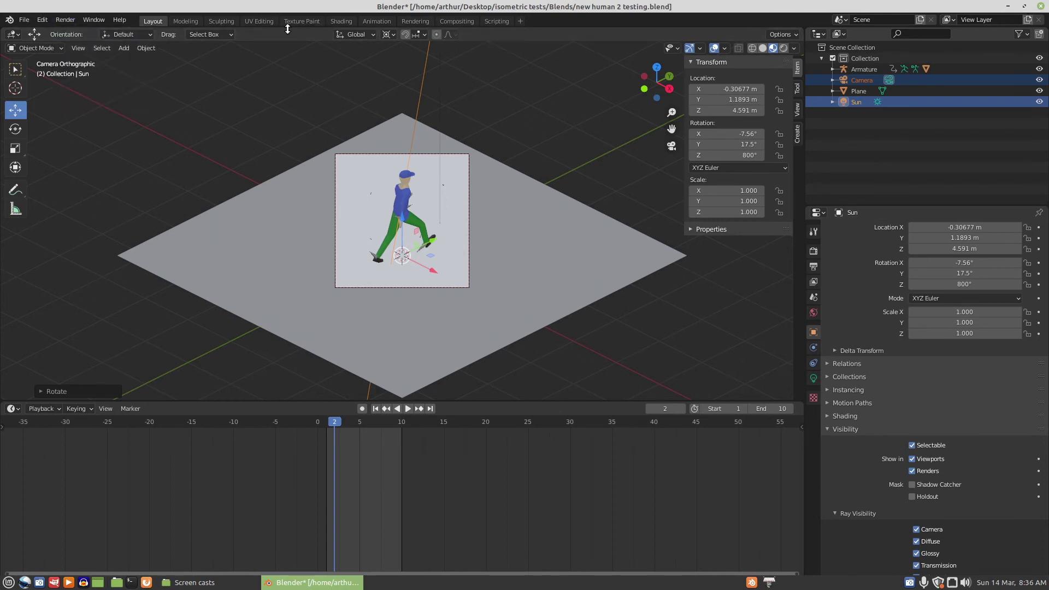
pyautogui.click(25, 23)
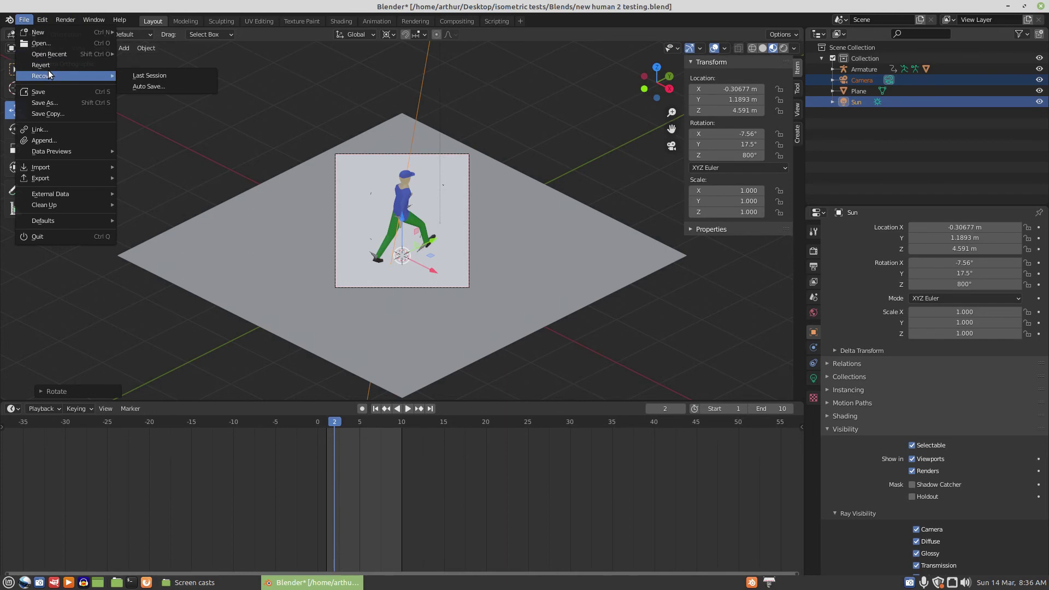
pyautogui.click(38, 92)
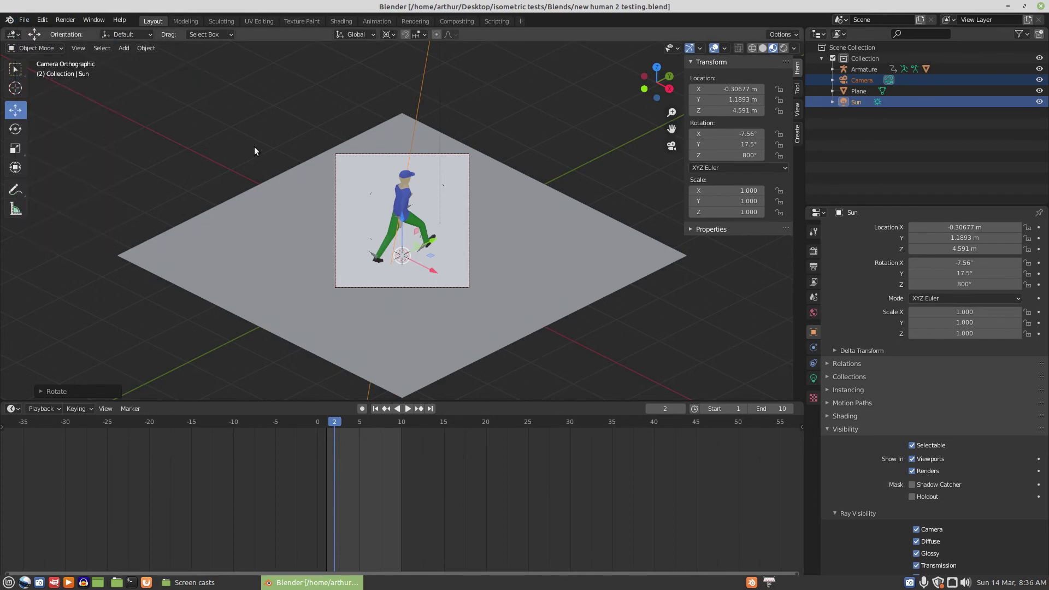
pyautogui.click(1040, 6)
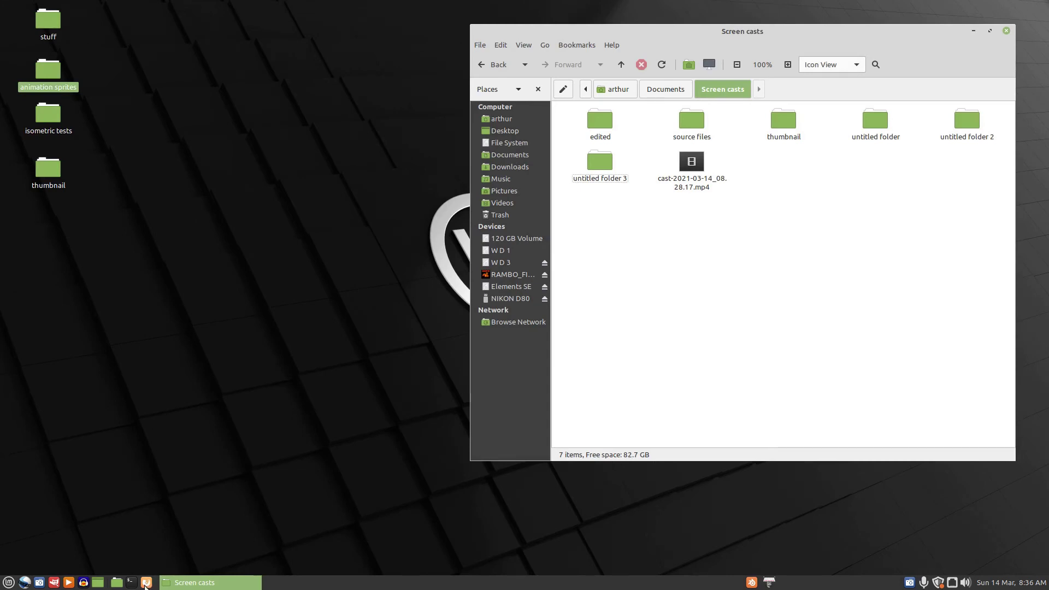
pyautogui.click(55, 584)
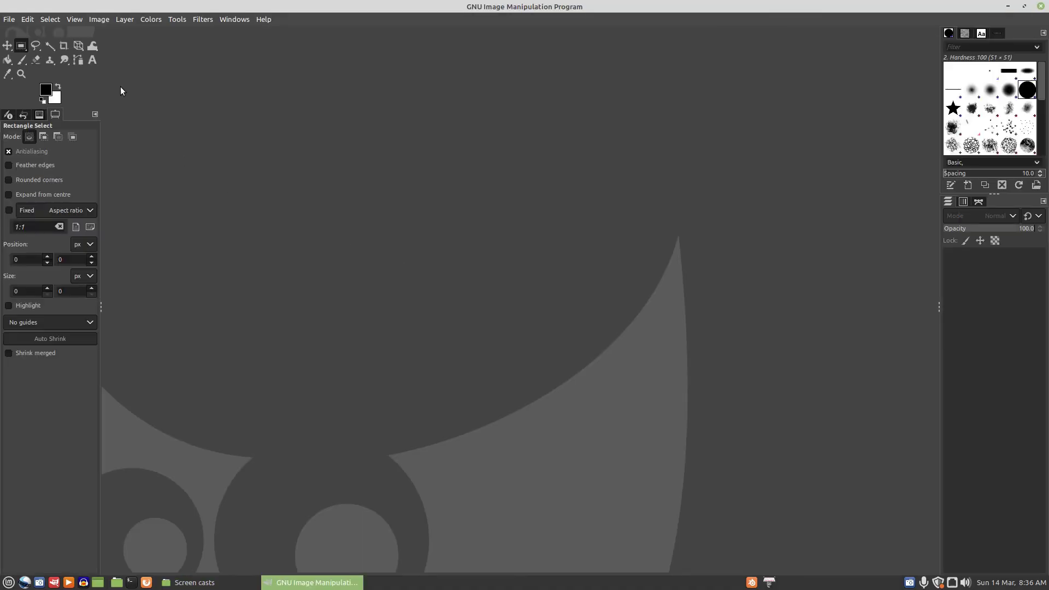
# - Open the Calculator and compute 9×128 for the width of the sprite sheet
pyautogui.click(10, 583)
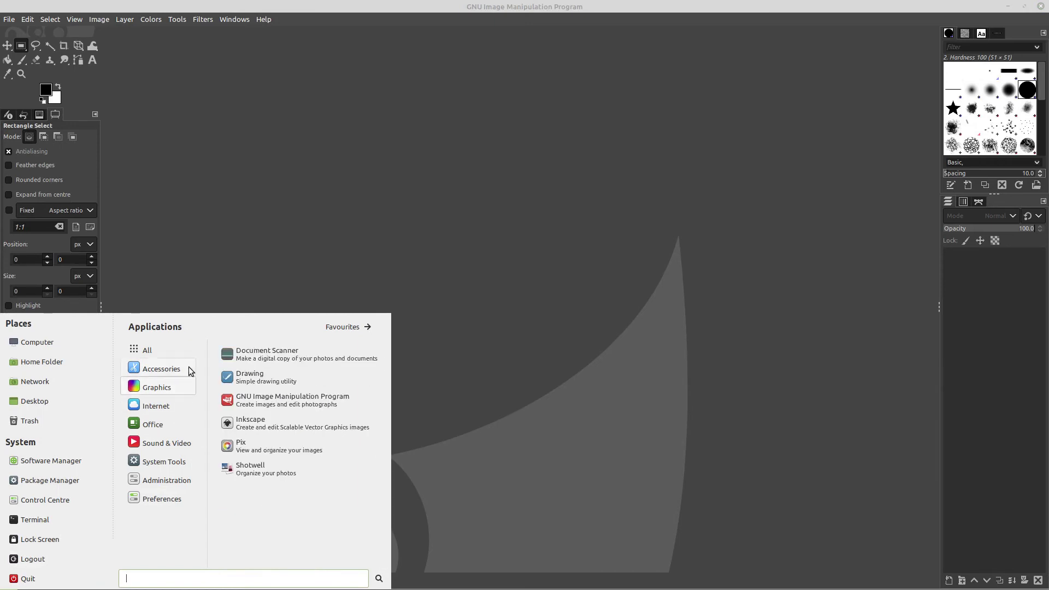
pyautogui.click(240, 376)
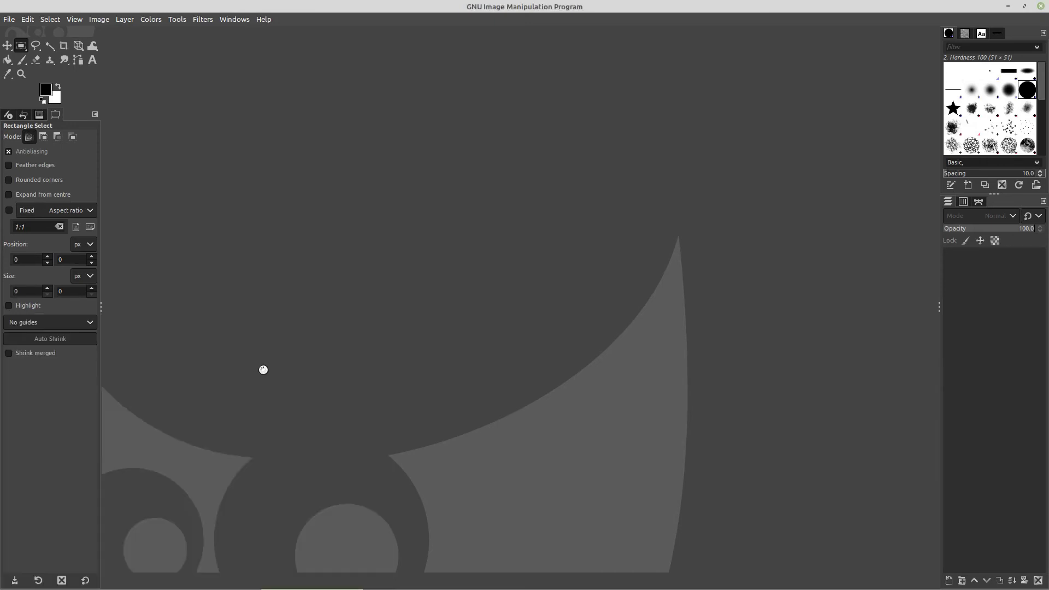
pyautogui.click(551, 282)
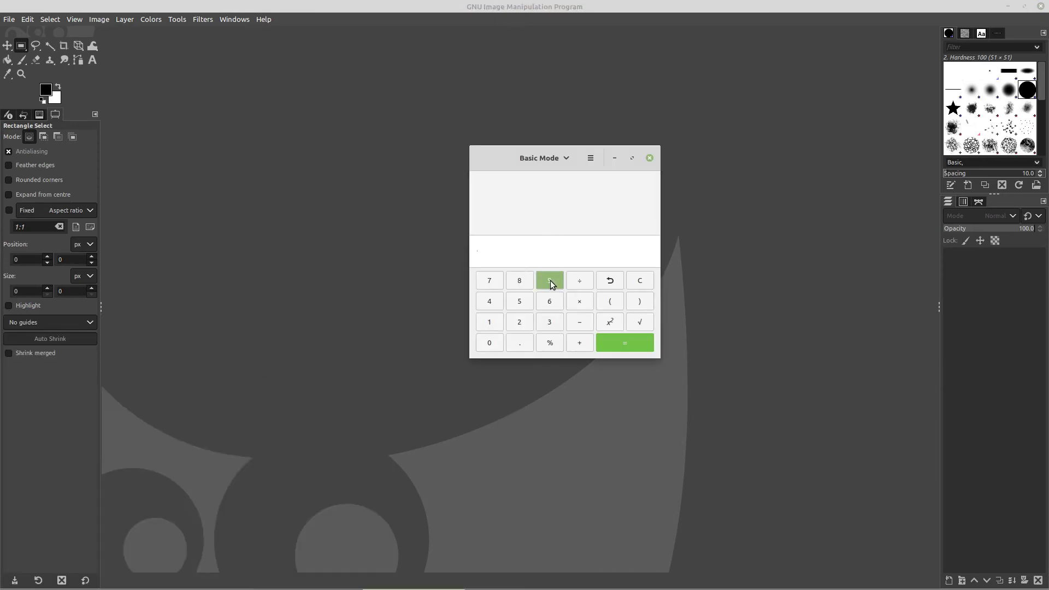
pyautogui.click(580, 306)
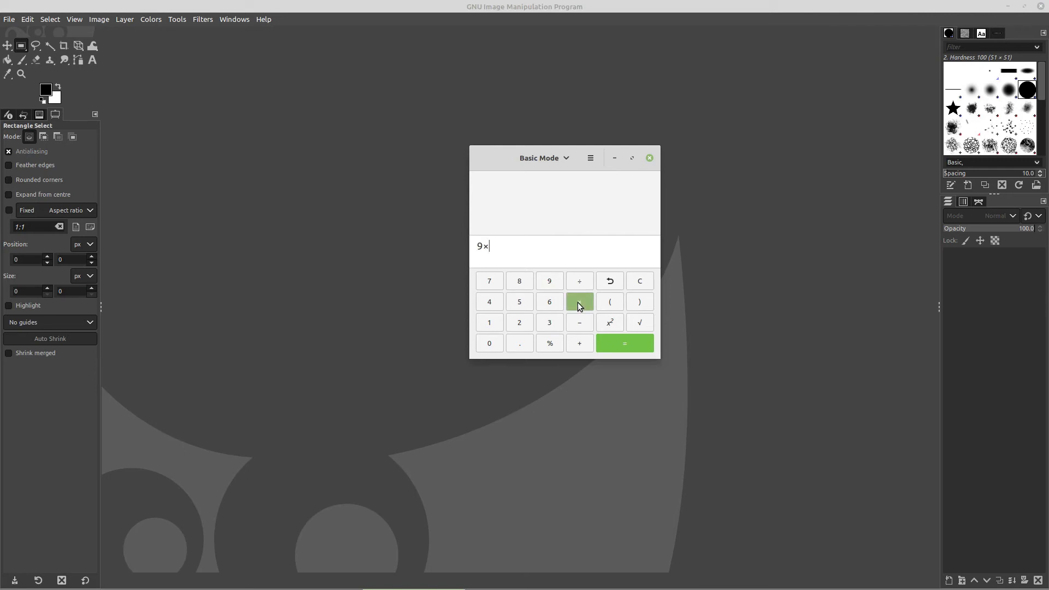
pyautogui.click(489, 322)
pyautogui.click(519, 323)
pyautogui.click(520, 281)
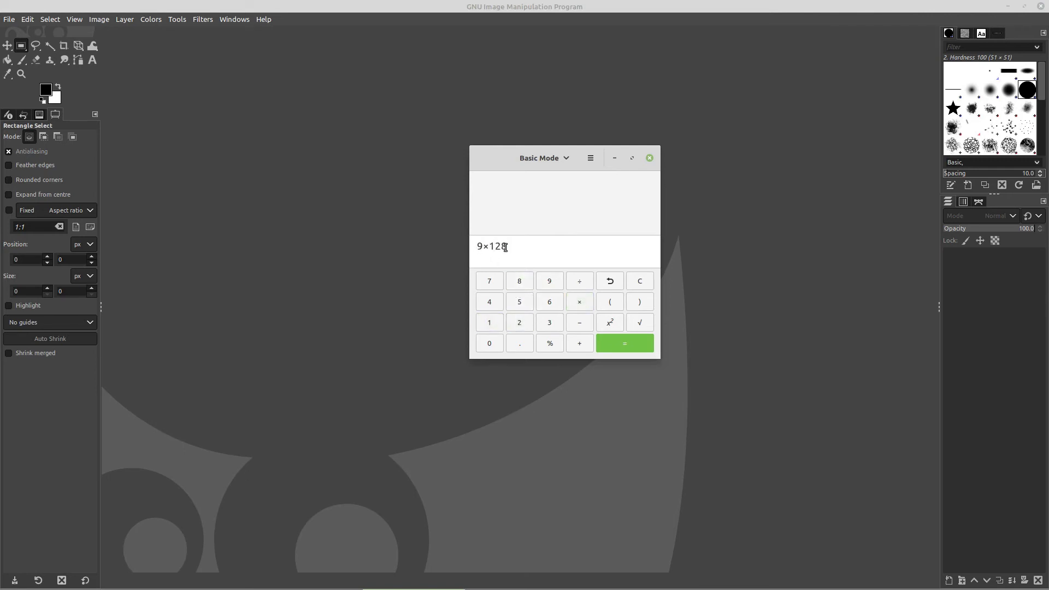
pyautogui.click(626, 344)
# - Compute 128×8 in the Calculator and close it
pyautogui.click(490, 326)
pyautogui.click(520, 322)
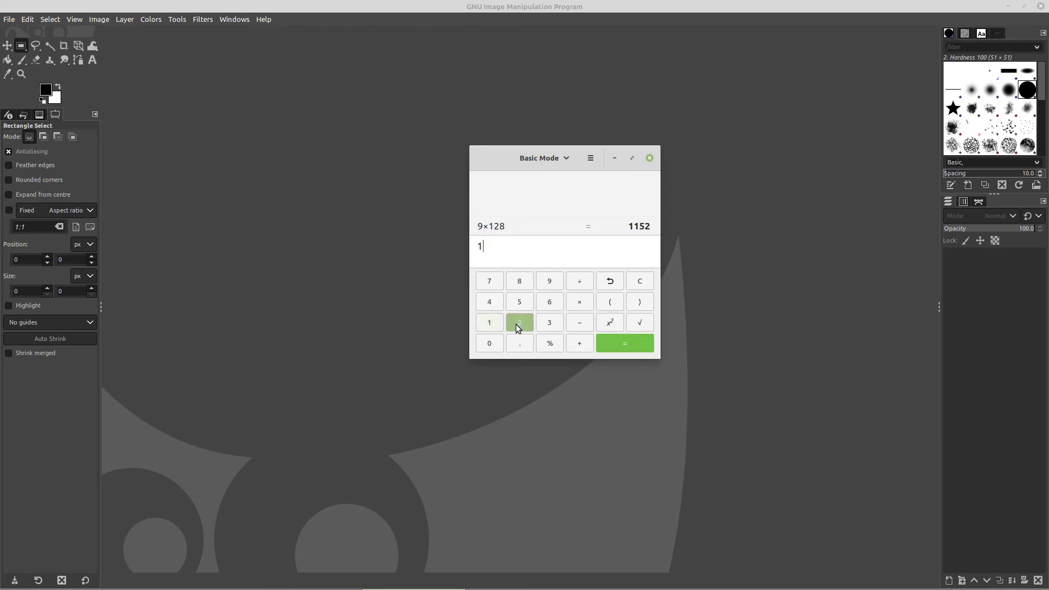
pyautogui.click(519, 282)
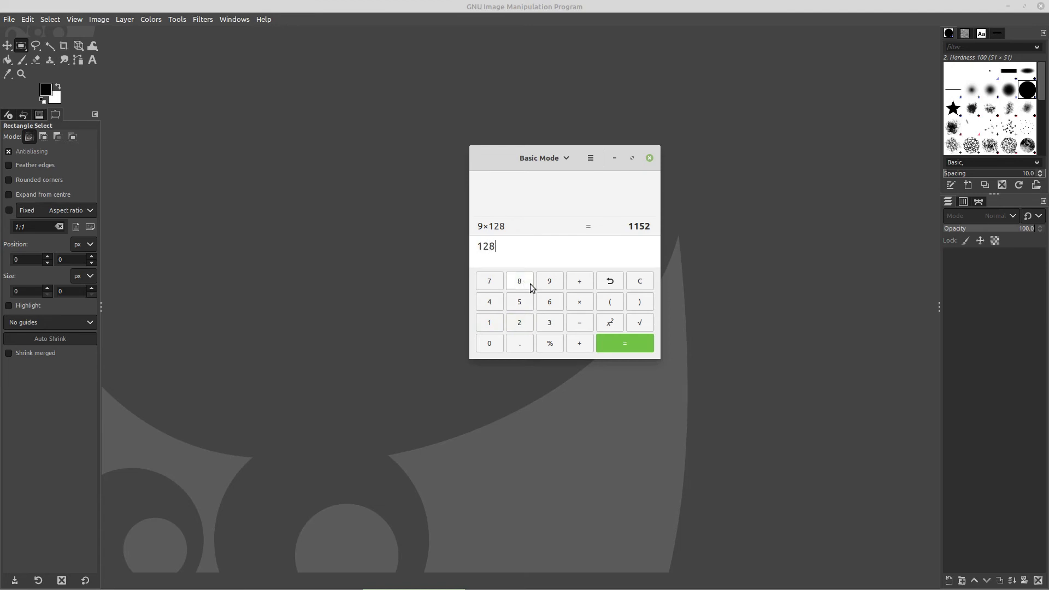
pyautogui.click(581, 304)
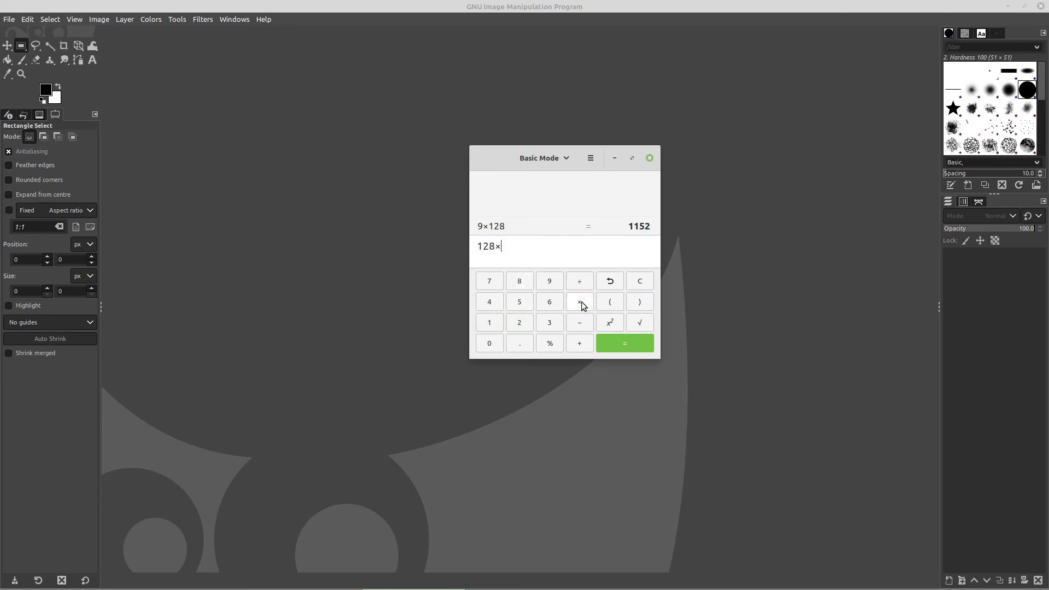
pyautogui.click(521, 283)
pyautogui.click(621, 343)
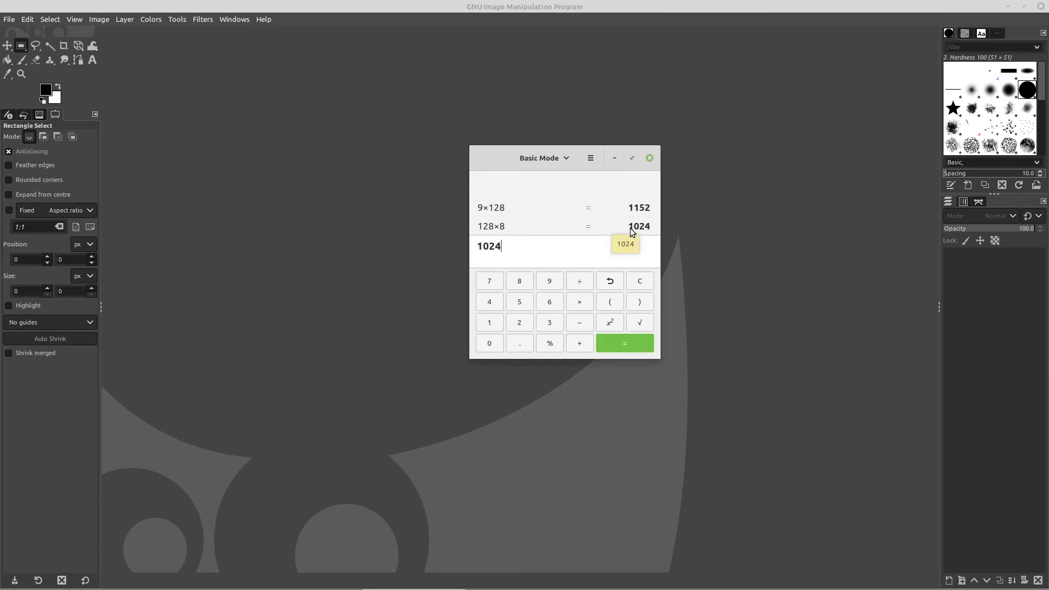
pyautogui.click(649, 159)
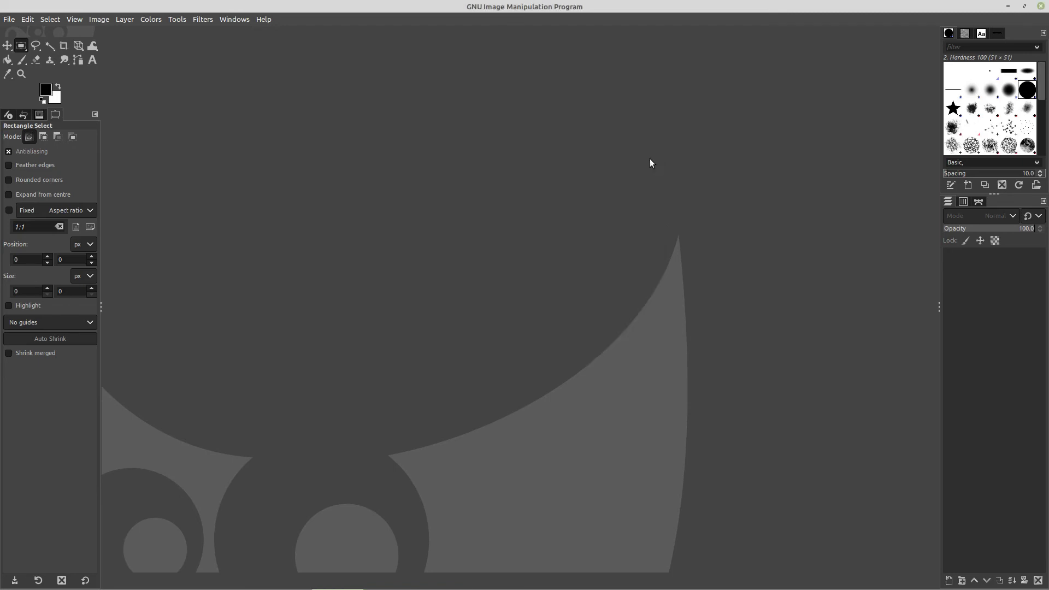
# - Create a new image 1152 px wide and 128 px high, filled with Transparency
pyautogui.click(28, 19)
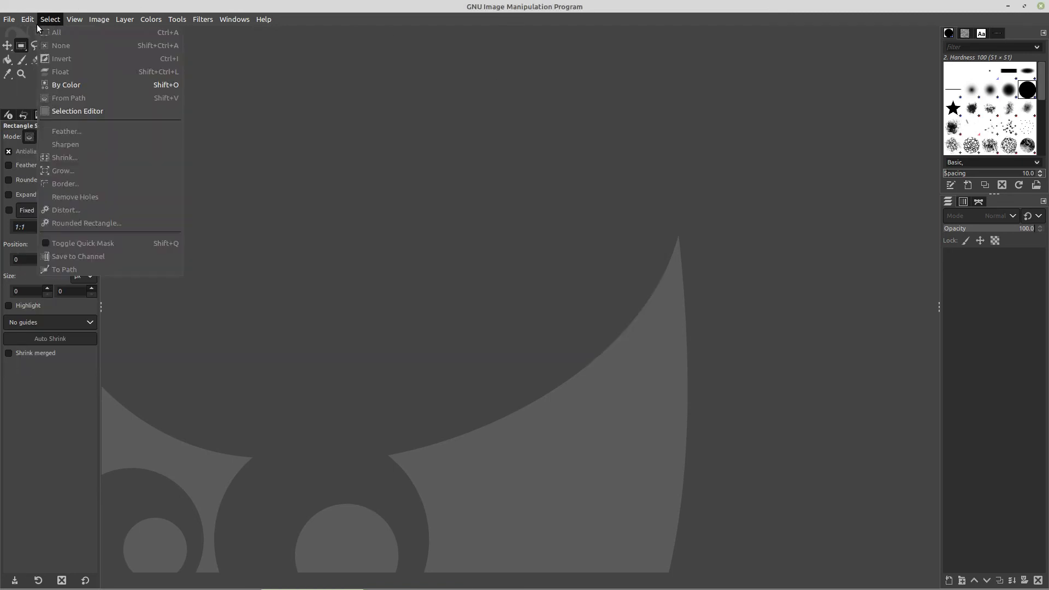
pyautogui.click(25, 33)
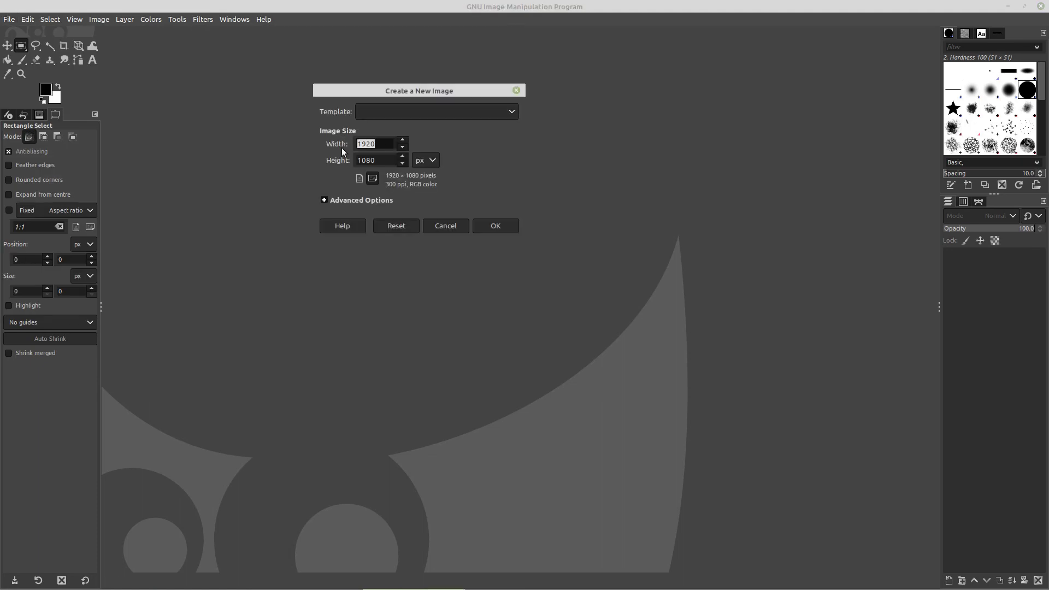
pyautogui.write('1152')
pyautogui.press('Tab')
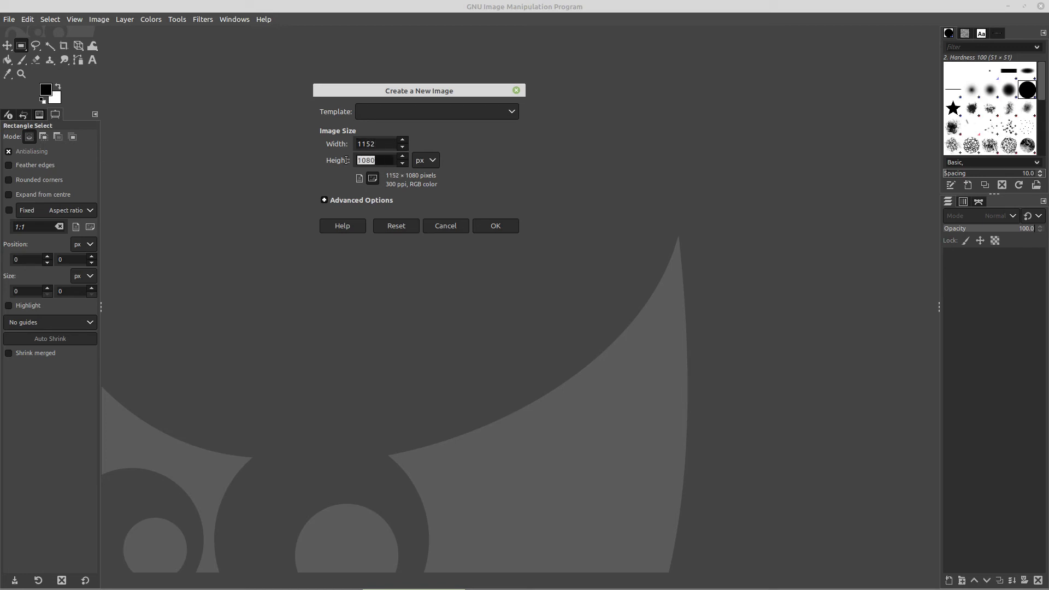
pyautogui.write('128')
pyautogui.click(366, 199)
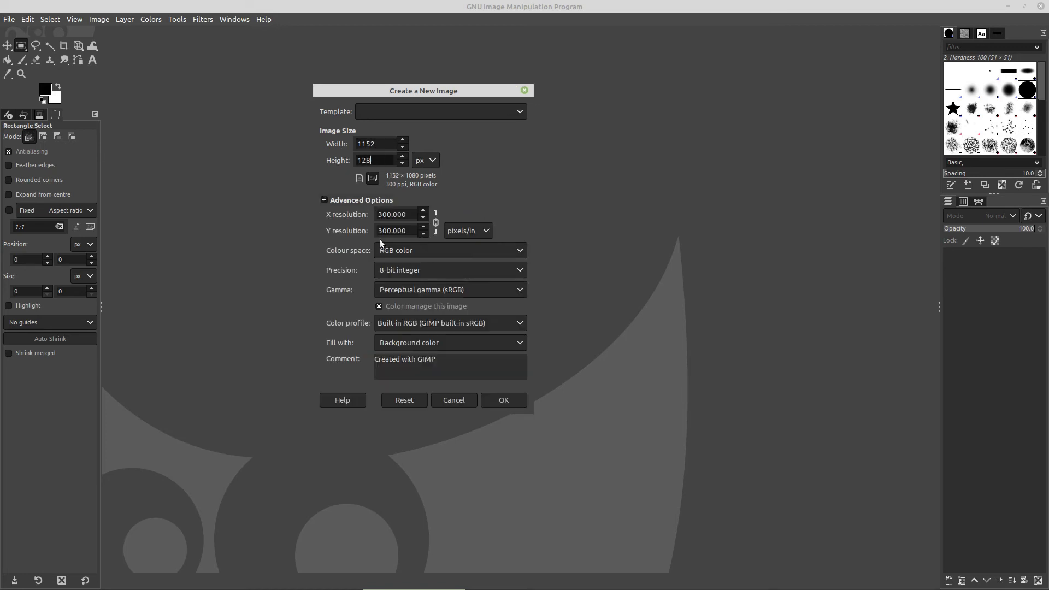
pyautogui.click(516, 342)
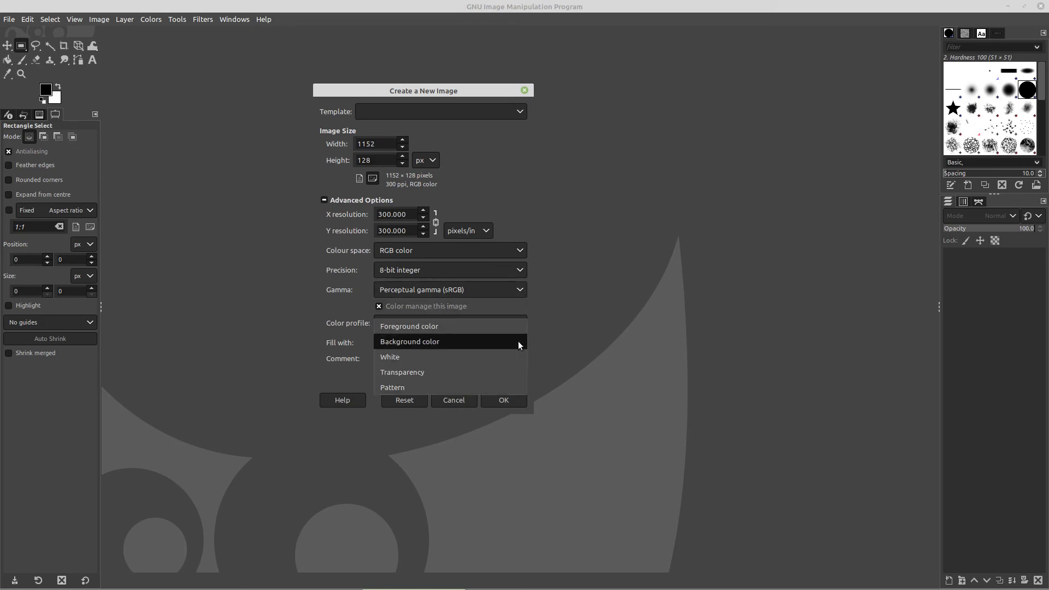
pyautogui.click(447, 371)
pyautogui.click(508, 400)
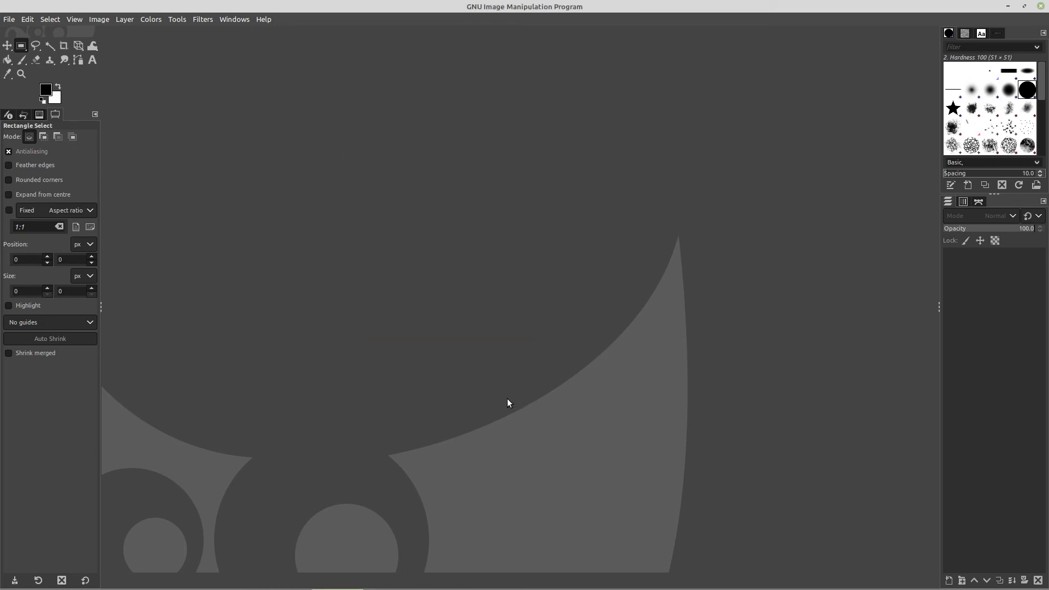
# - Turn on Snap to Grid and Show Grid for the new image
pyautogui.click(73, 20)
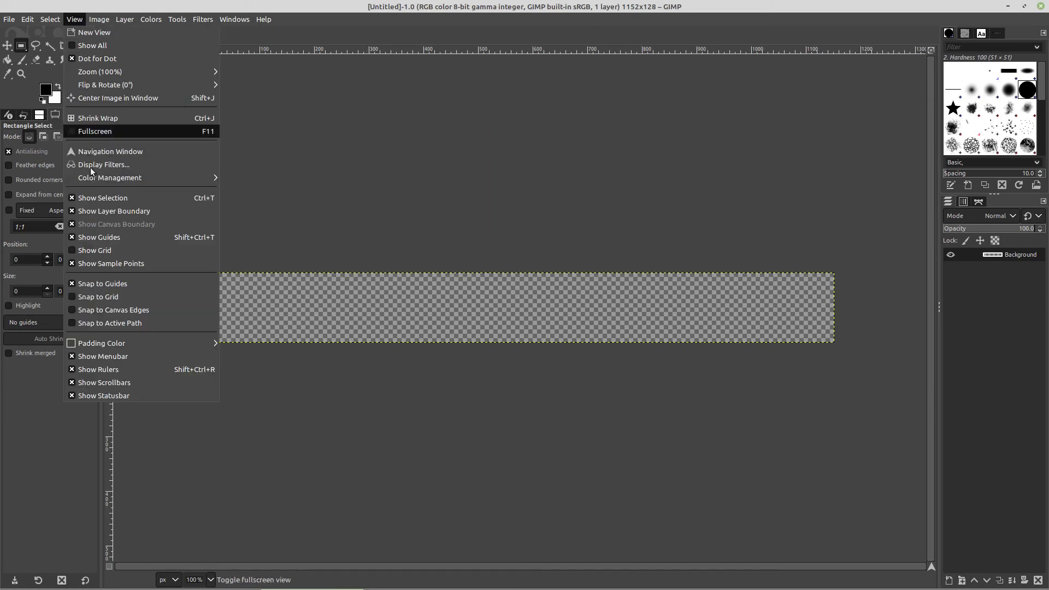
pyautogui.click(94, 297)
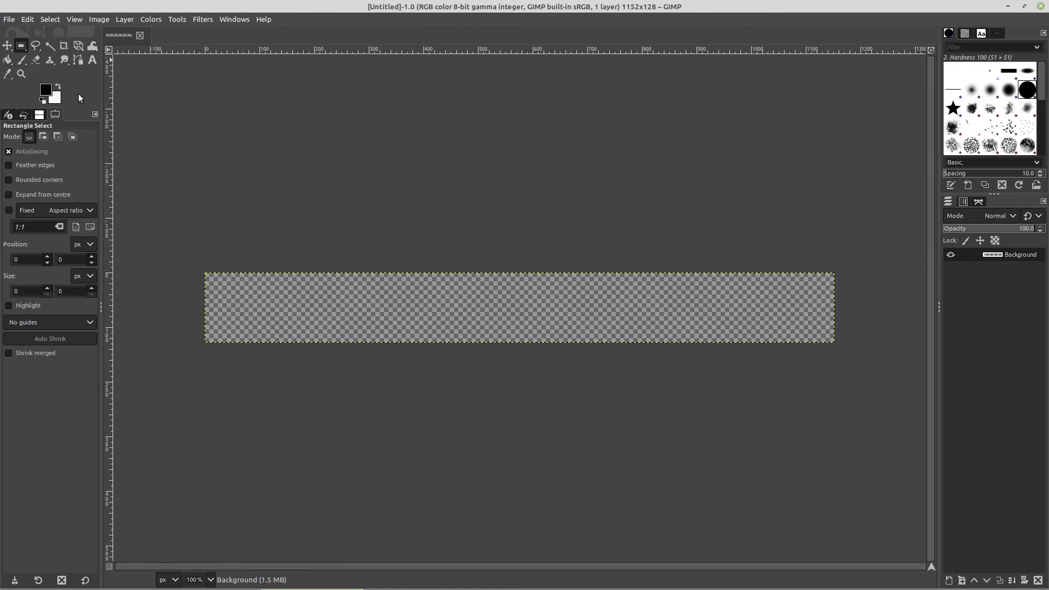
pyautogui.click(73, 21)
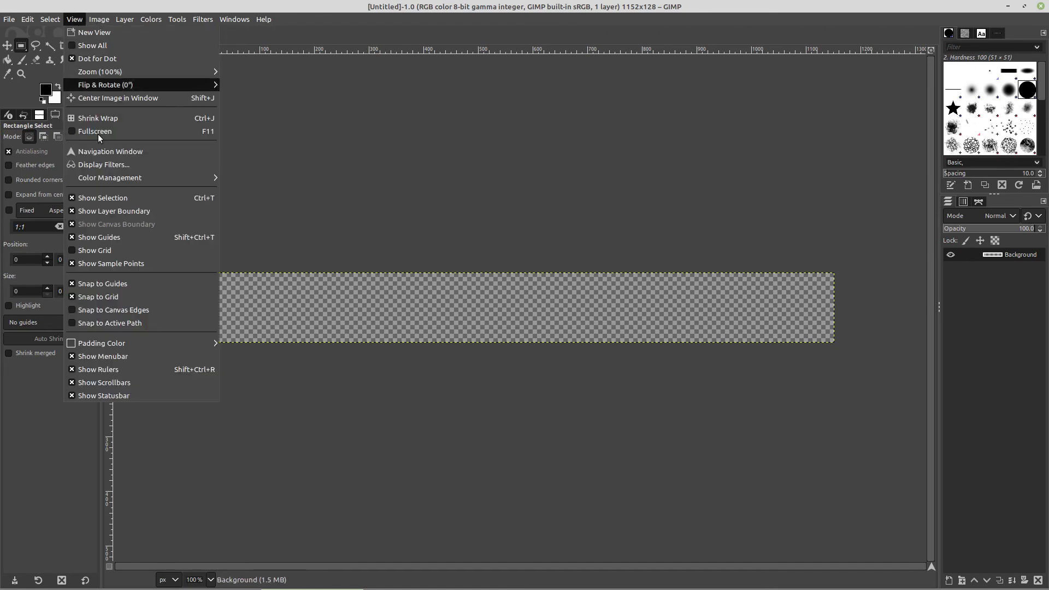
pyautogui.click(94, 250)
# - Configure the image grid with horizontal and vertical spacing of 128 pixels
pyautogui.click(100, 20)
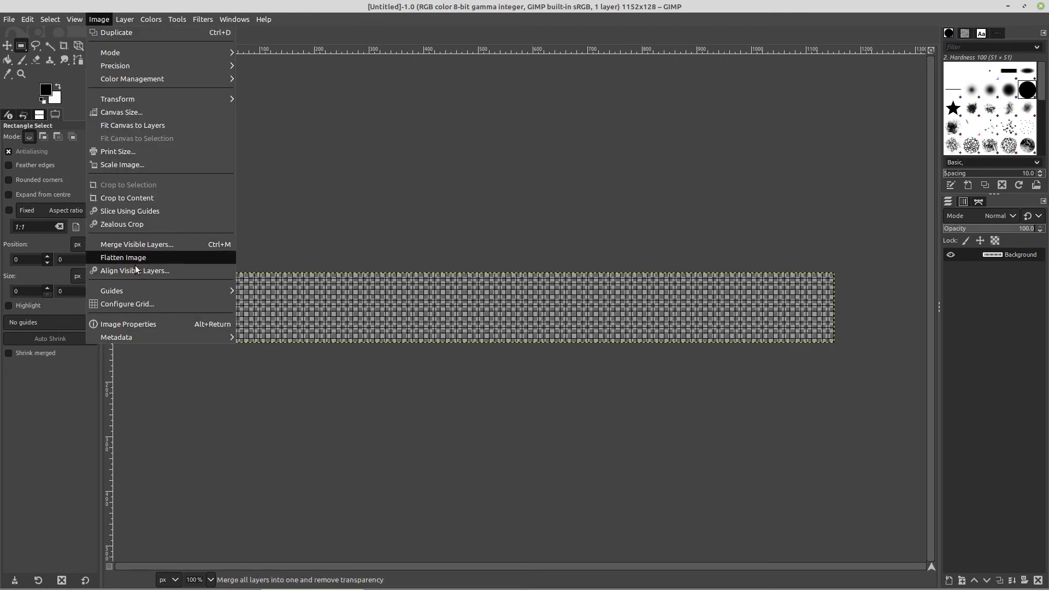
pyautogui.click(126, 304)
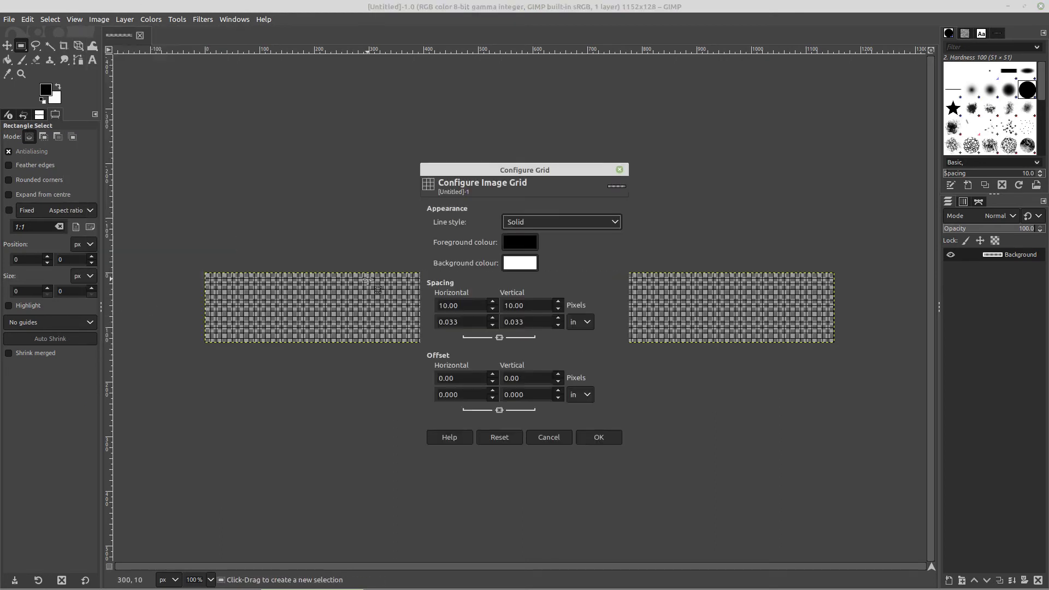
pyautogui.tripleClick(467, 304)
pyautogui.write('12')
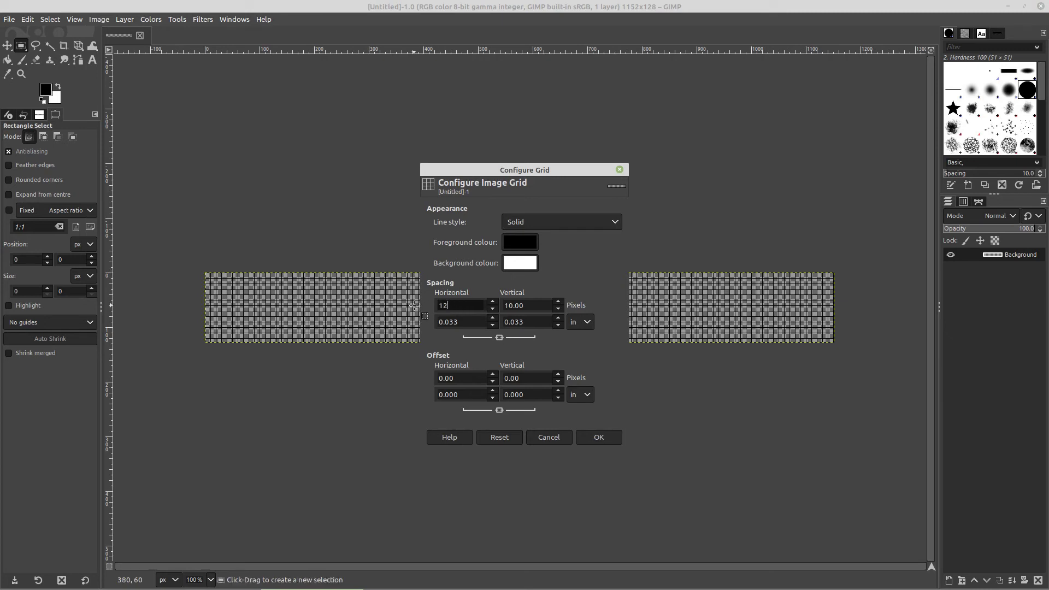
pyautogui.write('8')
pyautogui.click(534, 304)
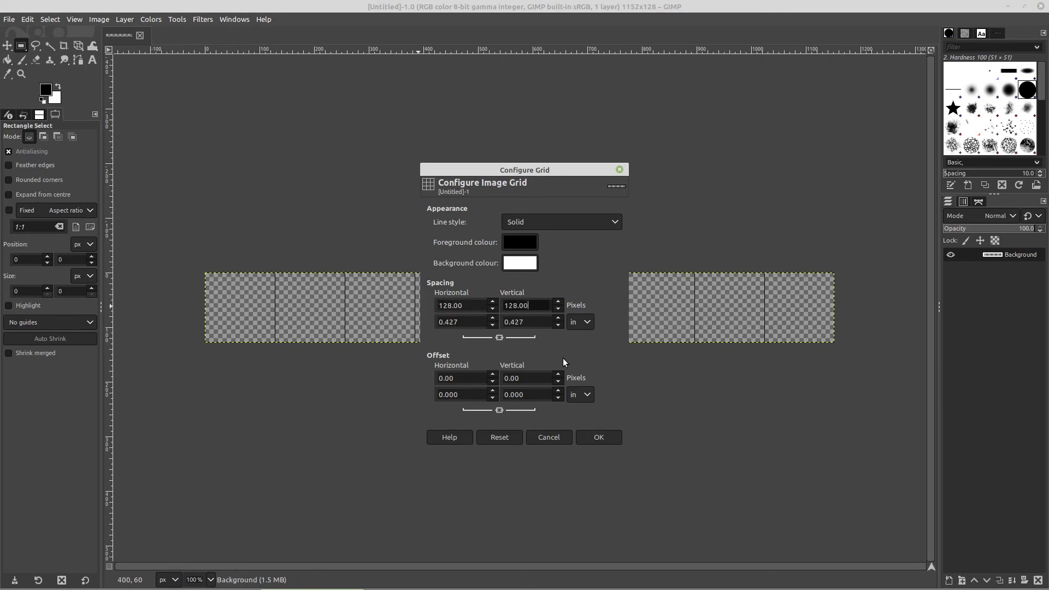
pyautogui.click(601, 436)
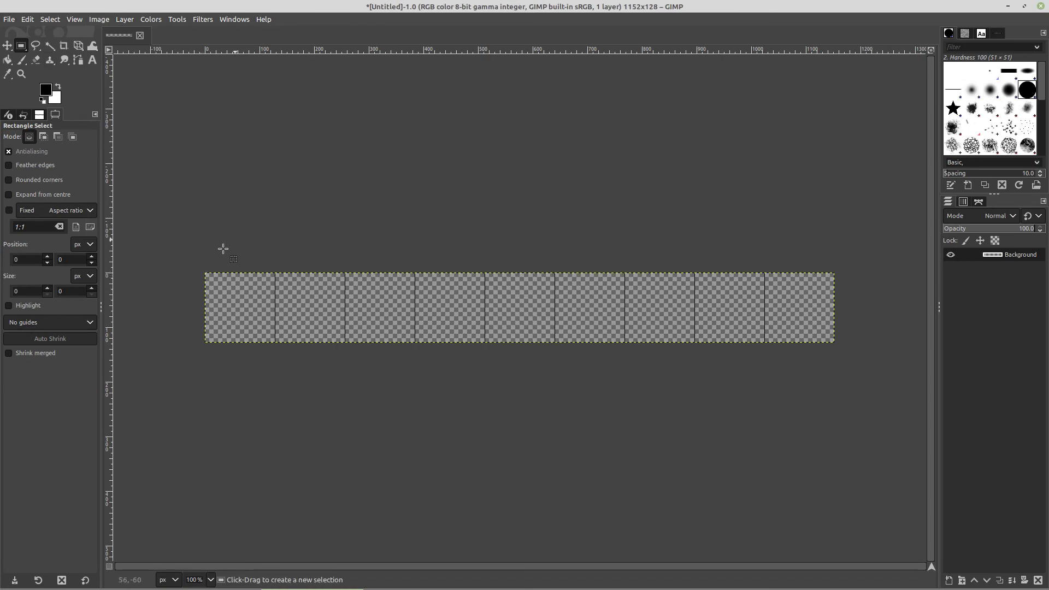
# - Select the first 128×128 px grid cell and open frames 0001.png to 0010.png from the walk south folder in animation sprites
pyautogui.moveTo(206, 273); pyautogui.dragTo(274, 343)
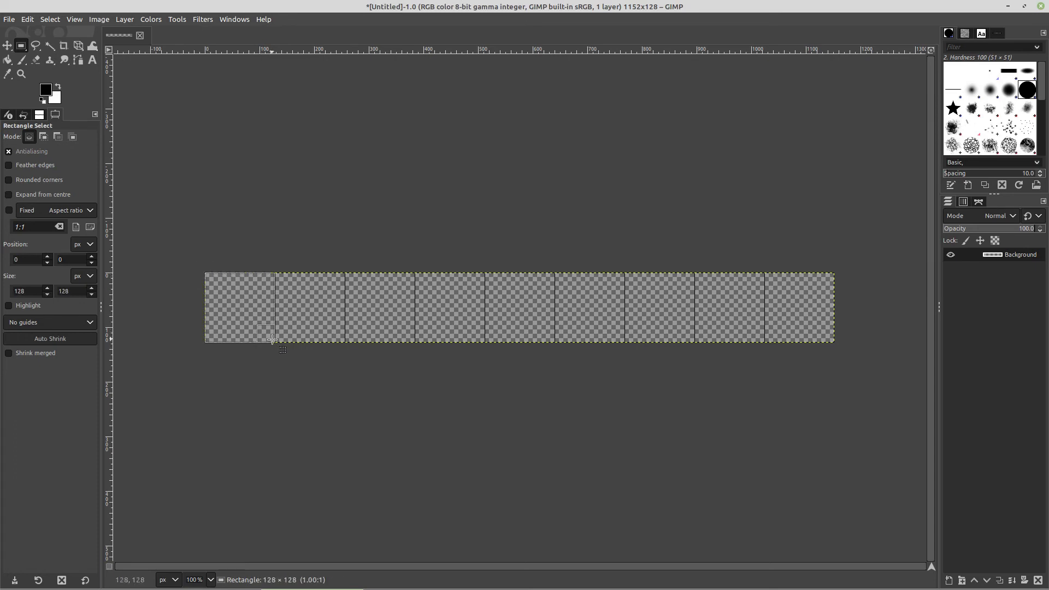
pyautogui.click(8, 18)
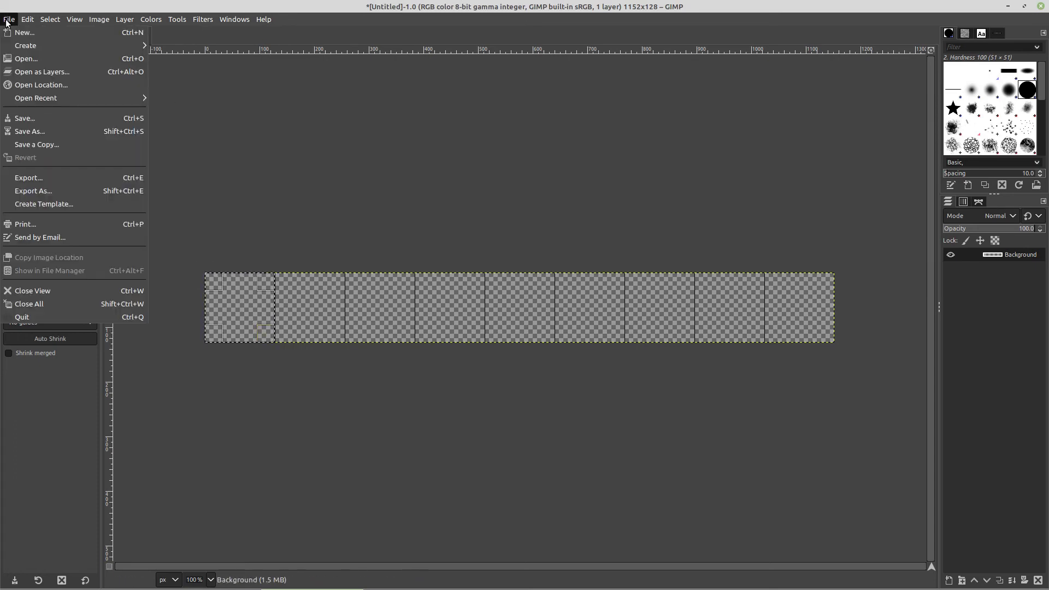
pyautogui.click(29, 60)
pyautogui.click(153, 202)
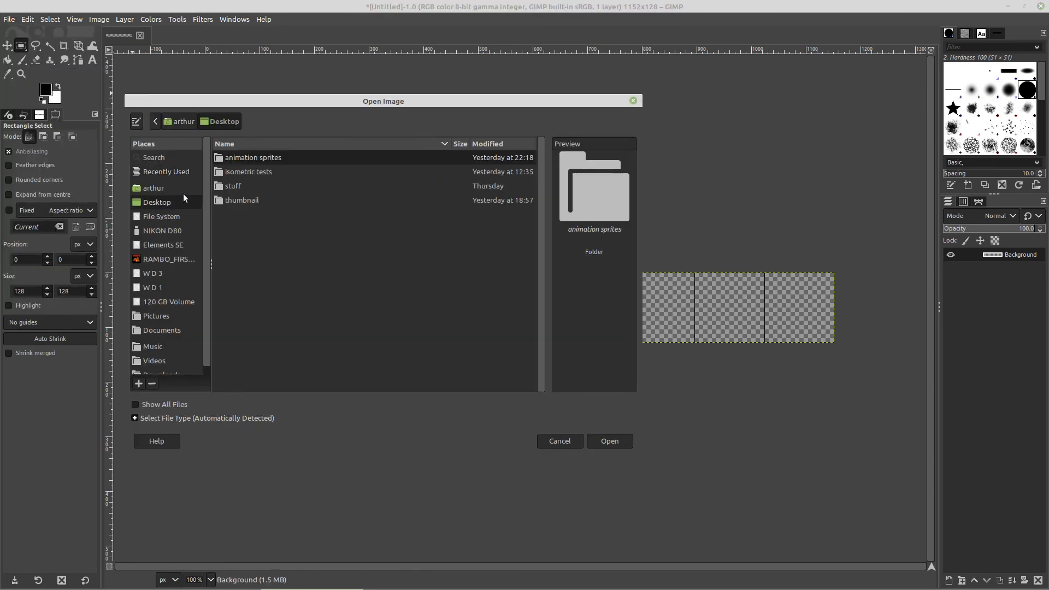
pyautogui.doubleClick(244, 158)
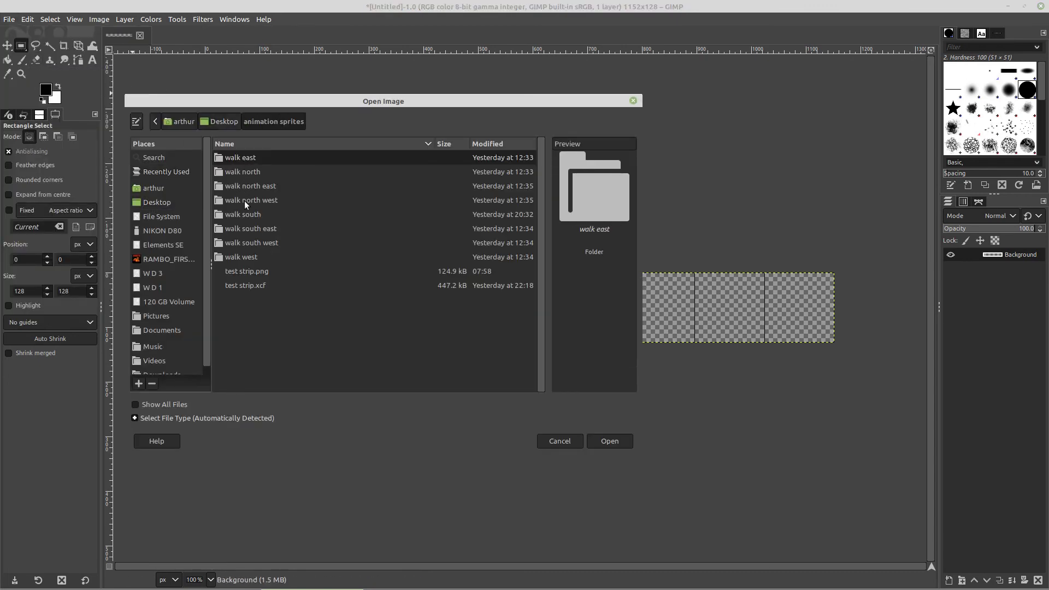
pyautogui.doubleClick(236, 214)
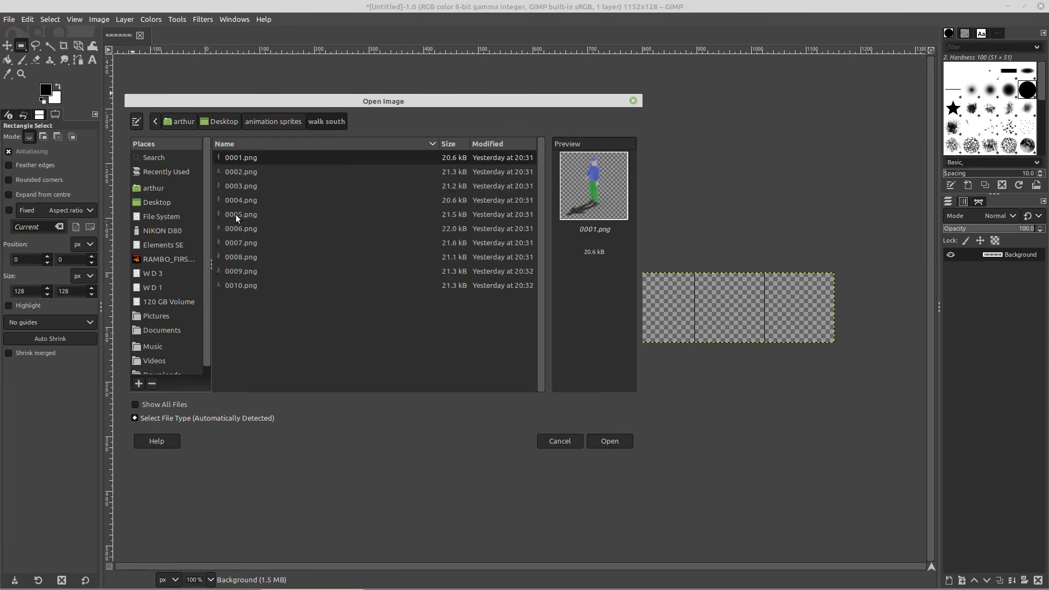
pyautogui.keyDown('shift'); pyautogui.click(261, 285); pyautogui.keyUp('shift')
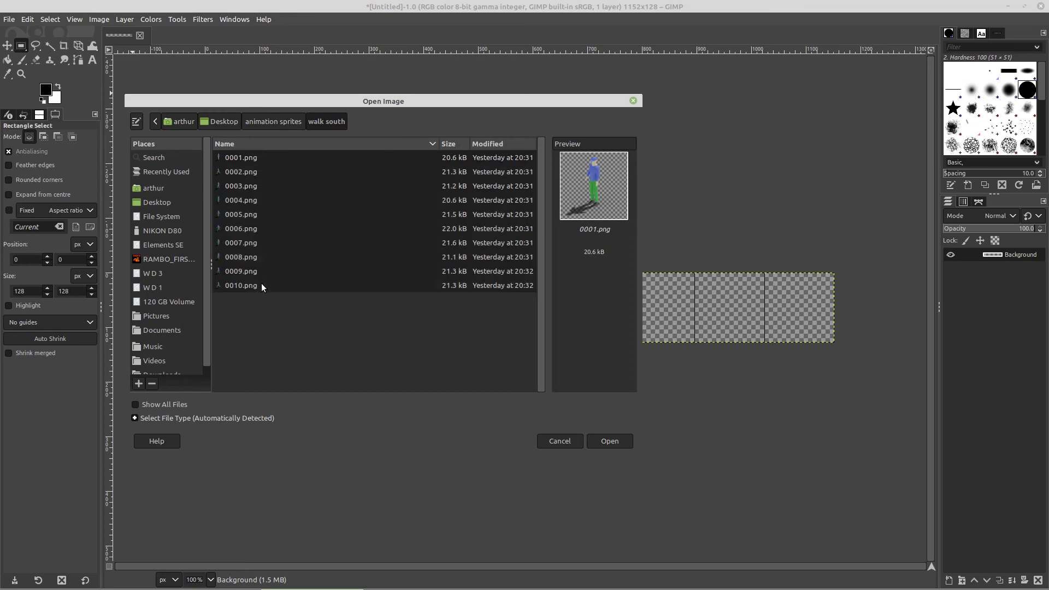
pyautogui.click(607, 441)
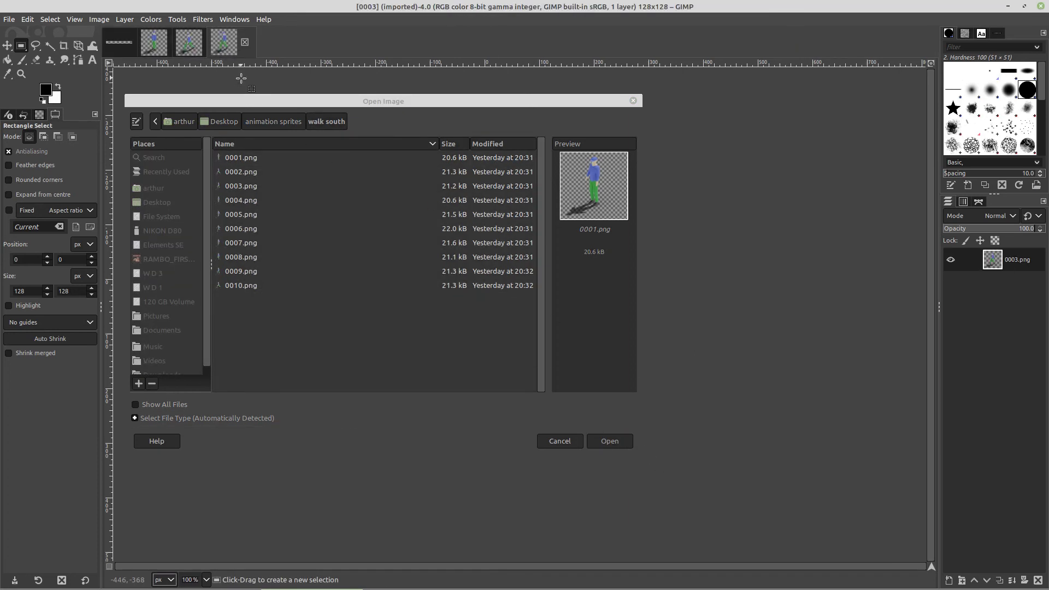
# - Close the 0002.png frame and switch to the 0001.png frame
pyautogui.click(188, 46)
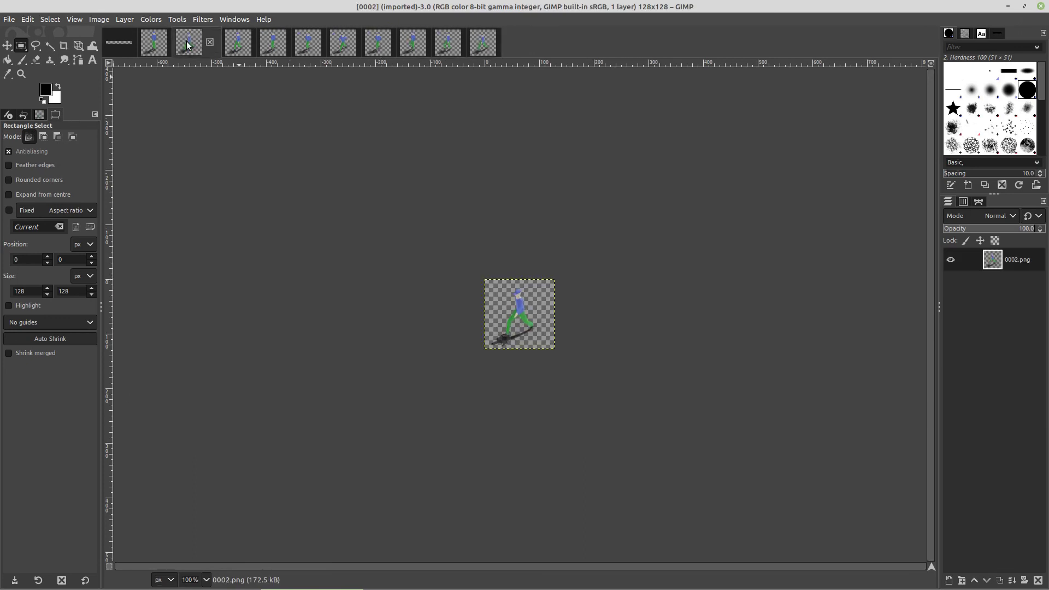
pyautogui.click(210, 44)
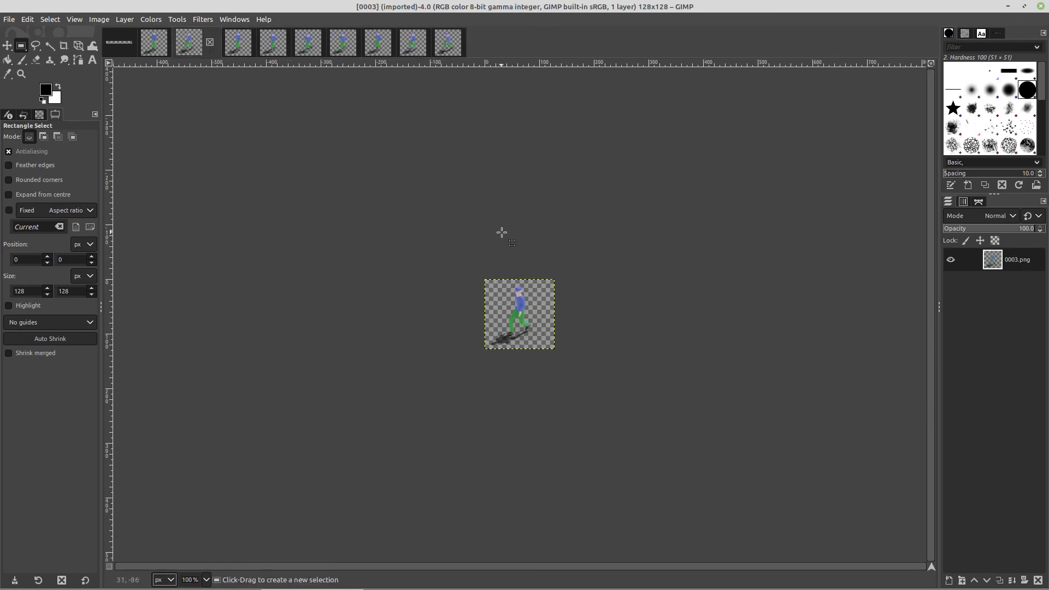
pyautogui.click(124, 42)
pyautogui.click(169, 42)
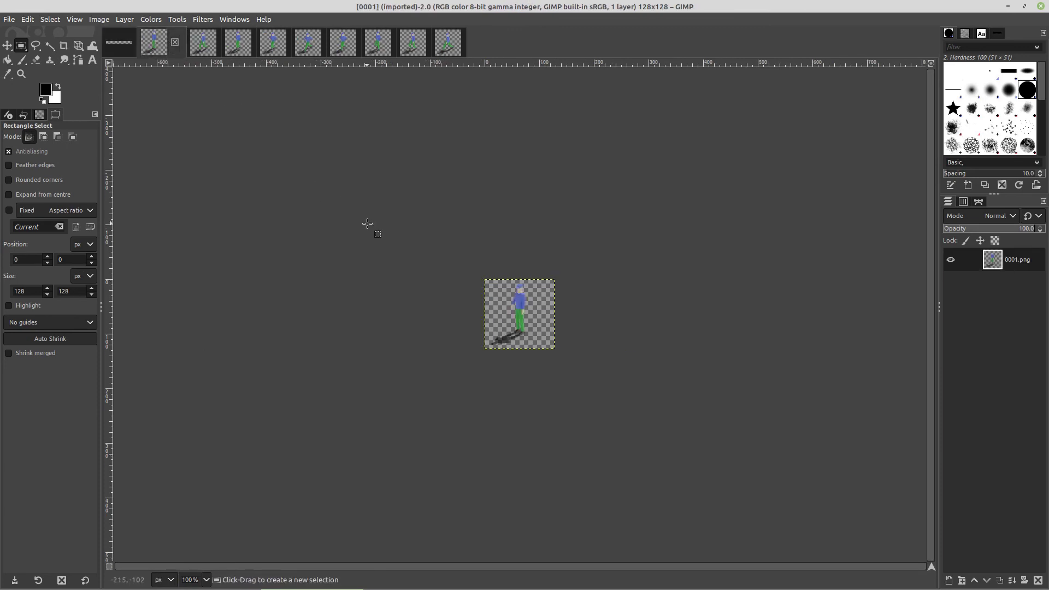
# - Copy the whole 0001.png frame into the first cell of the sprite sheet and anchor the pasted layer
pyautogui.hotkey('ctrl', 'a')
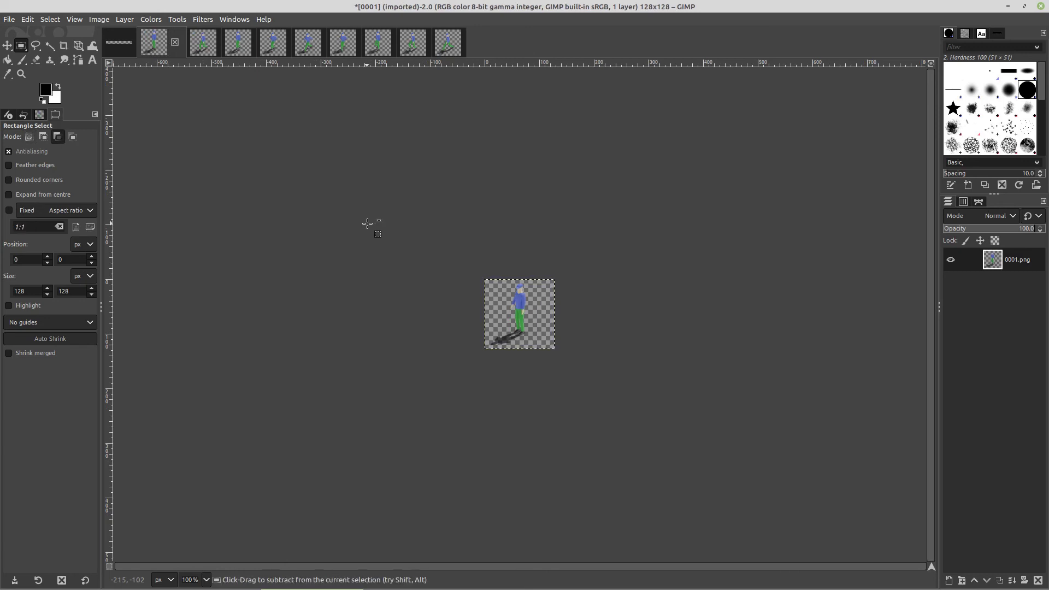
pyautogui.click(125, 44)
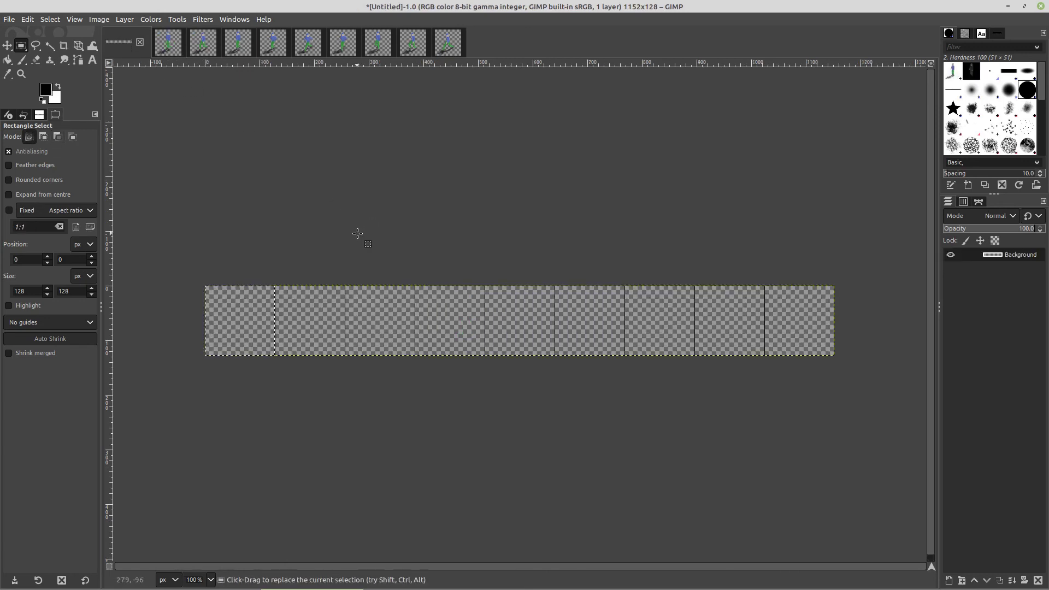
pyautogui.hotkey('ctrl', 'v')
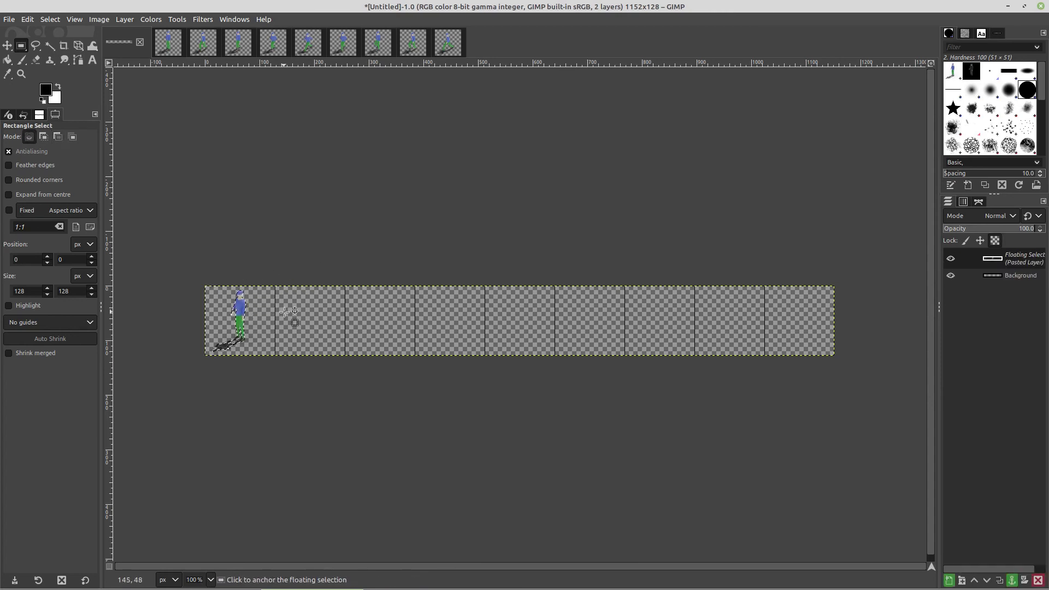
pyautogui.rightClick(1021, 258)
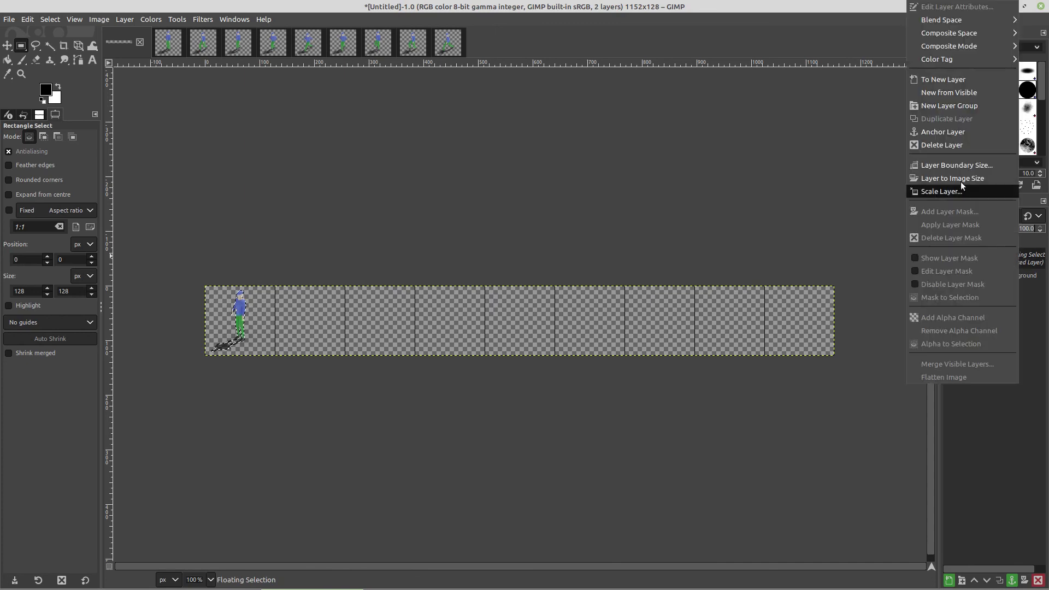
pyautogui.click(961, 144)
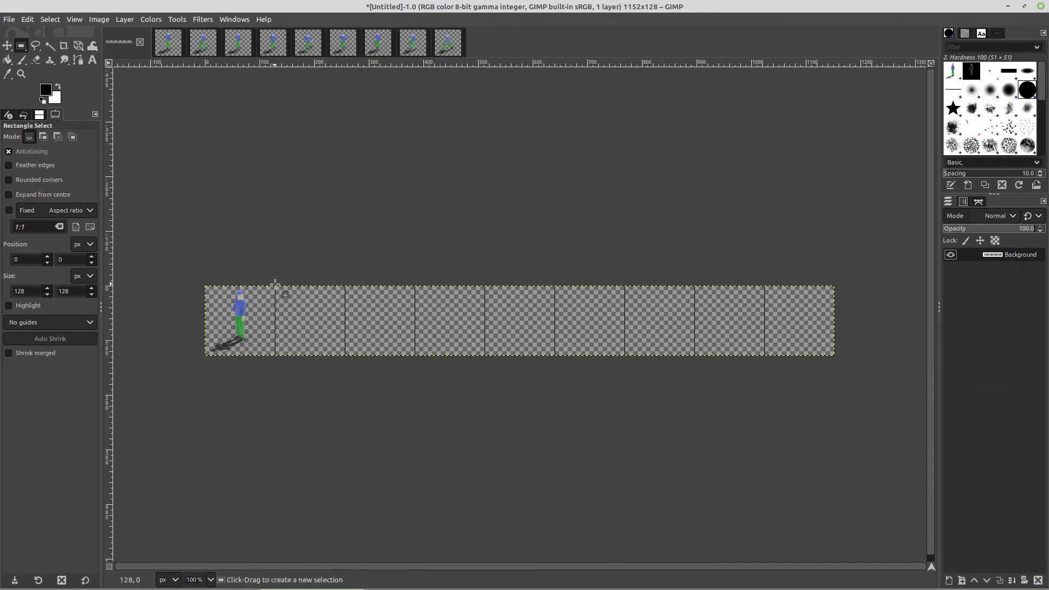
# - Select the second 128×128 px cell of the sprite sheet and close the 0001.png frame without saving
pyautogui.moveTo(275, 286); pyautogui.dragTo(346, 356)
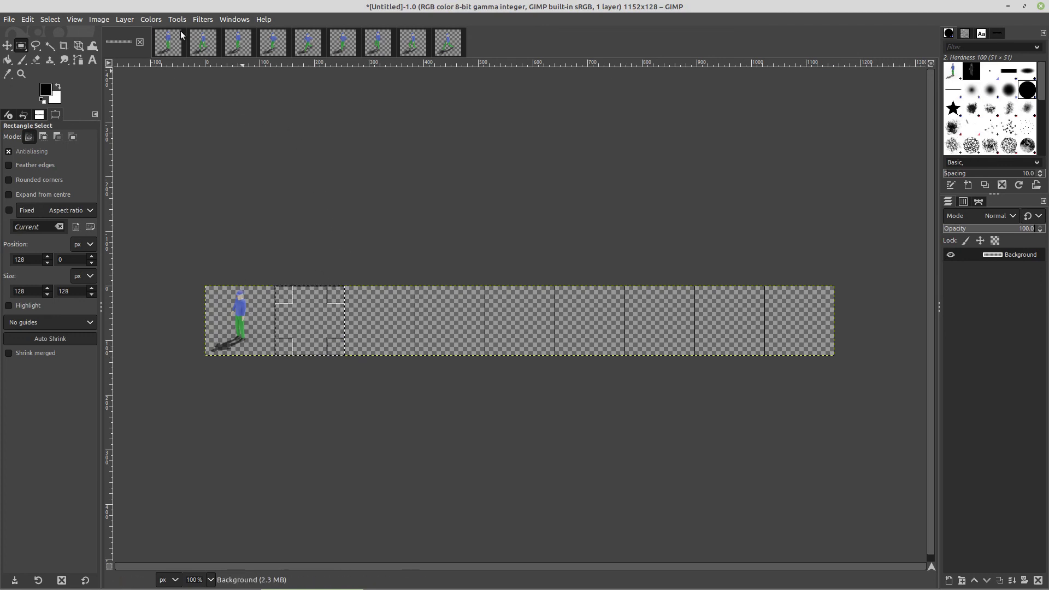
pyautogui.click(166, 54)
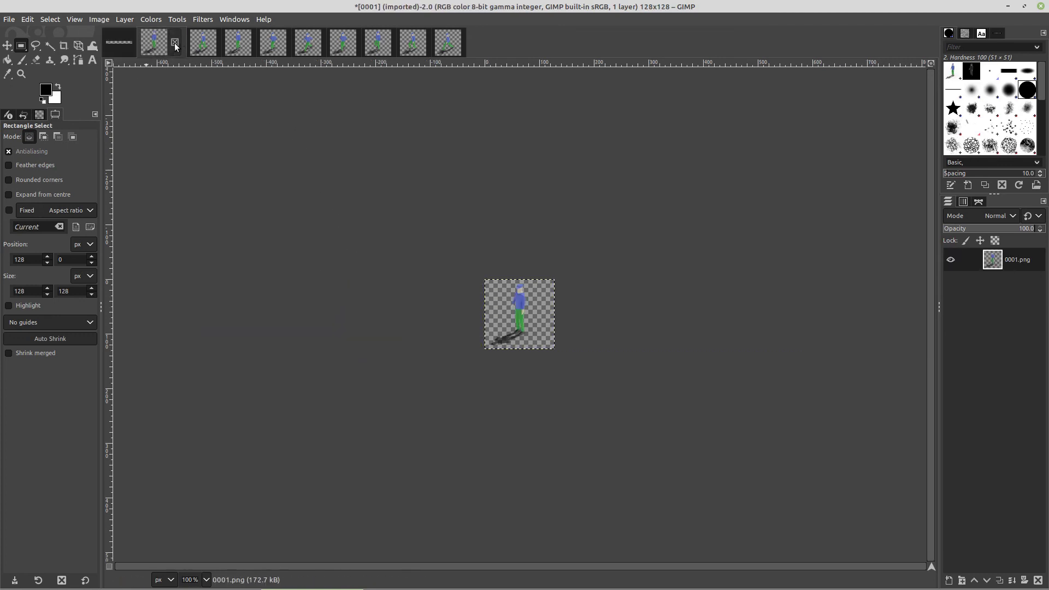
pyautogui.click(175, 44)
pyautogui.click(587, 355)
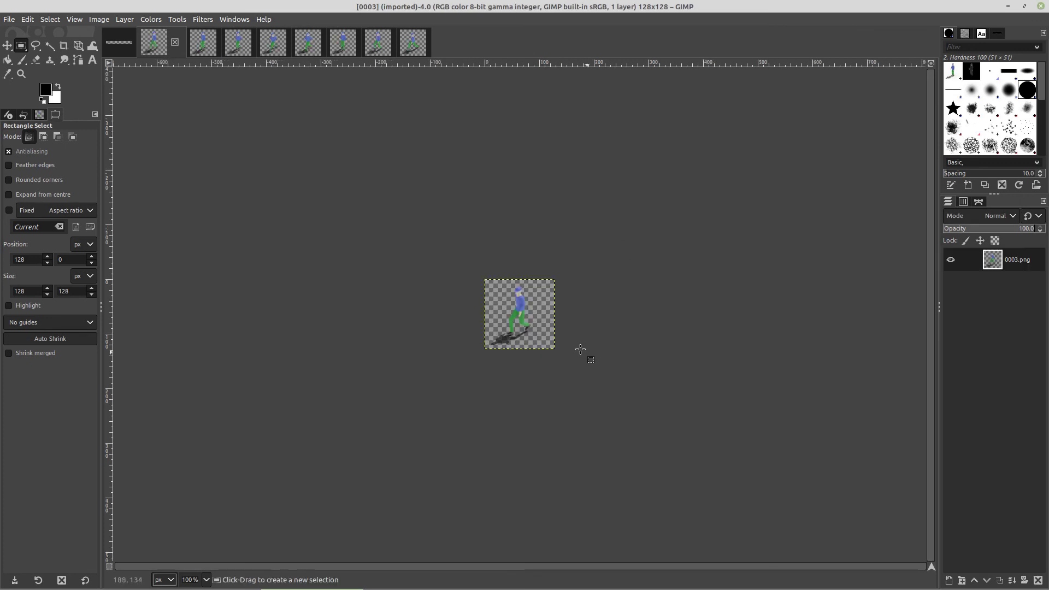
pyautogui.press('a')
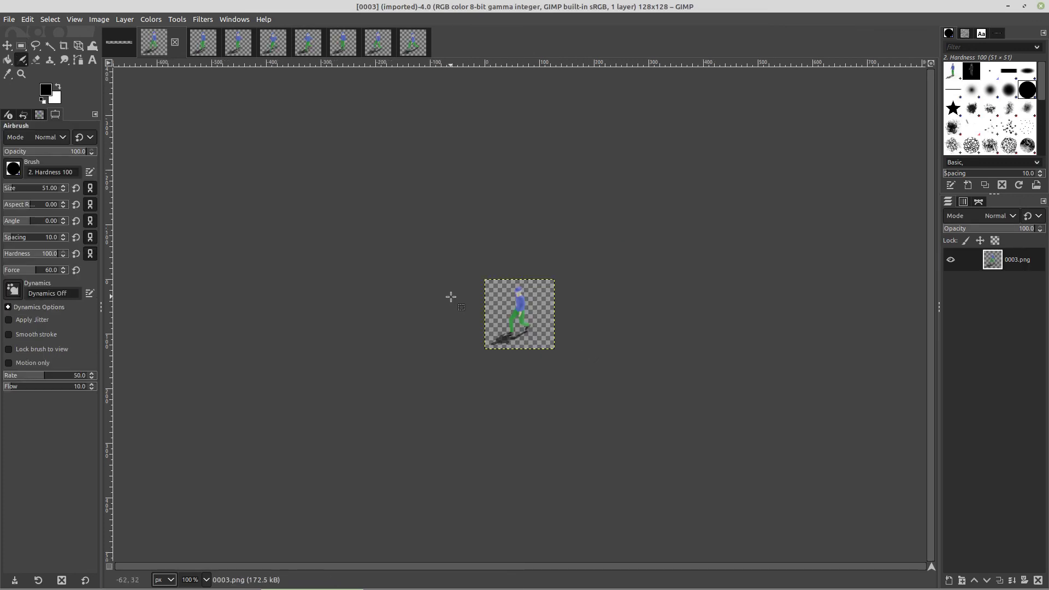
pyautogui.hotkey('ctrl', 'c')
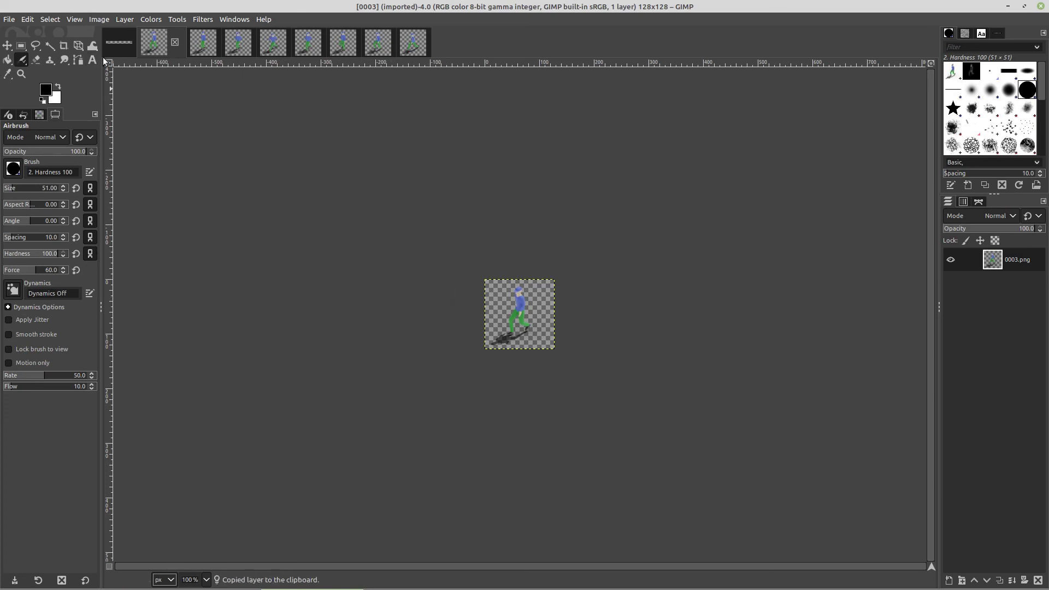
pyautogui.click(127, 44)
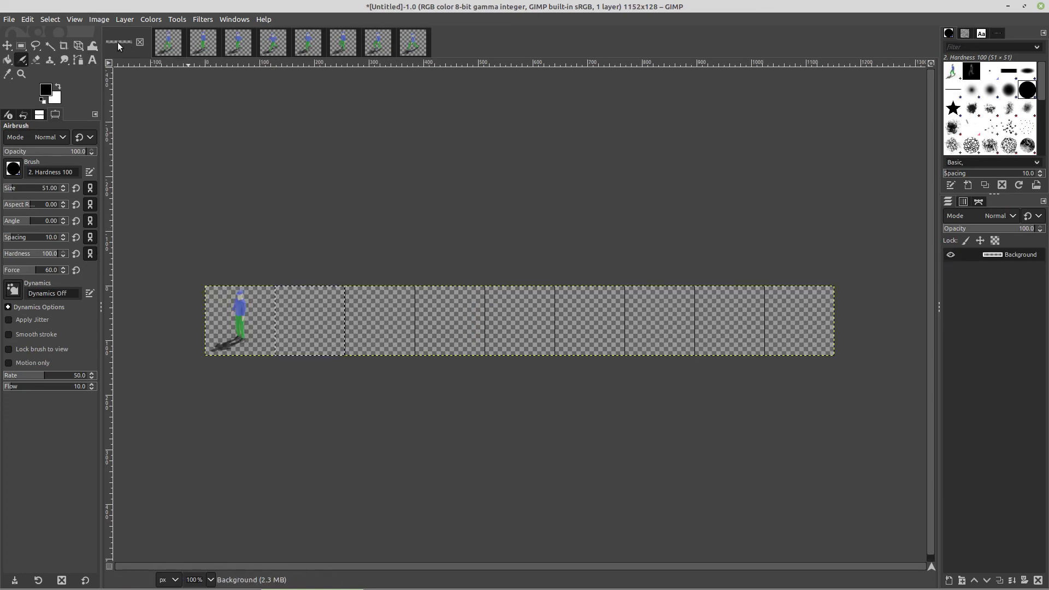
pyautogui.click(174, 49)
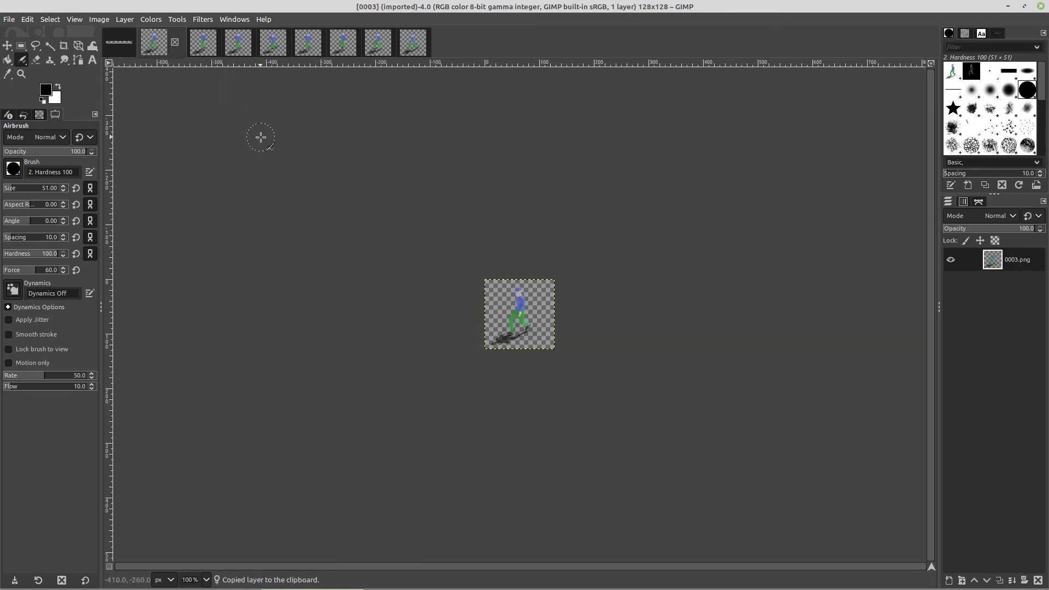
pyautogui.click(21, 47)
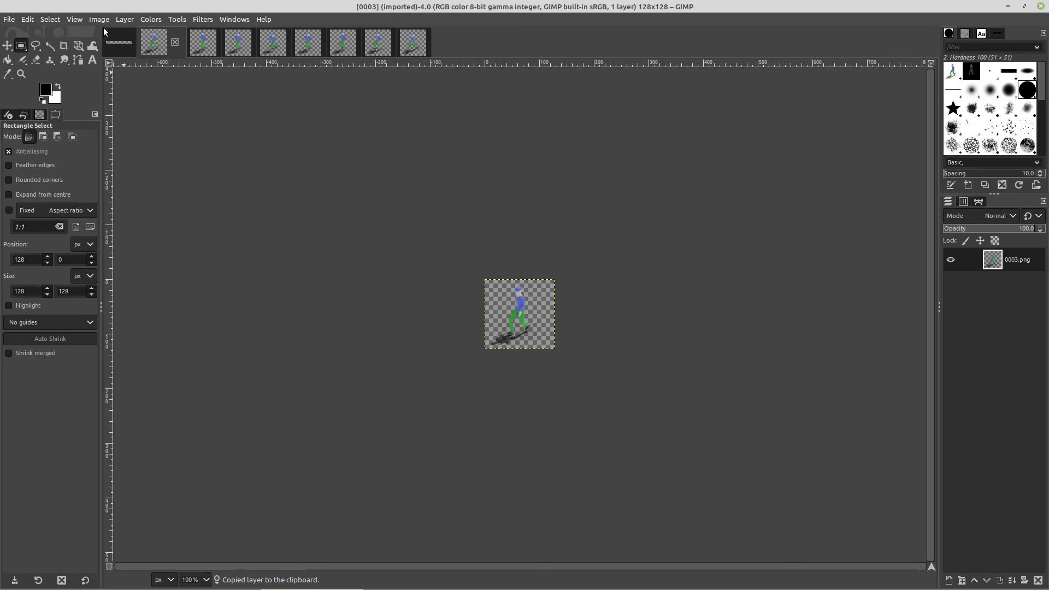
pyautogui.press('a')
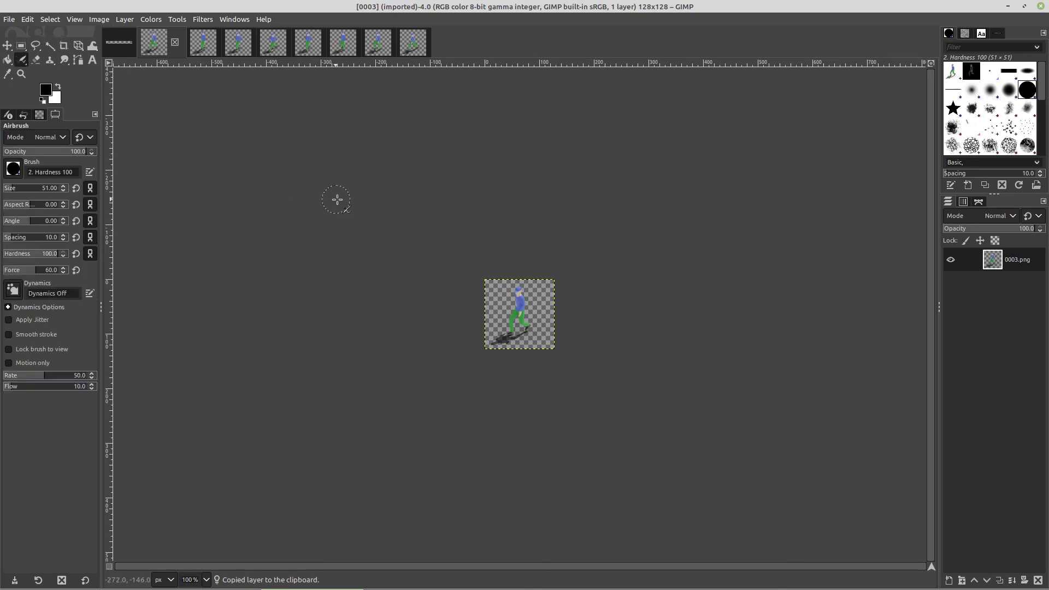
pyautogui.click(21, 46)
# - Copy the whole 0003.png frame into the selected second cell of the sprite sheet and anchor the pasted layer
pyautogui.press('ctrl')
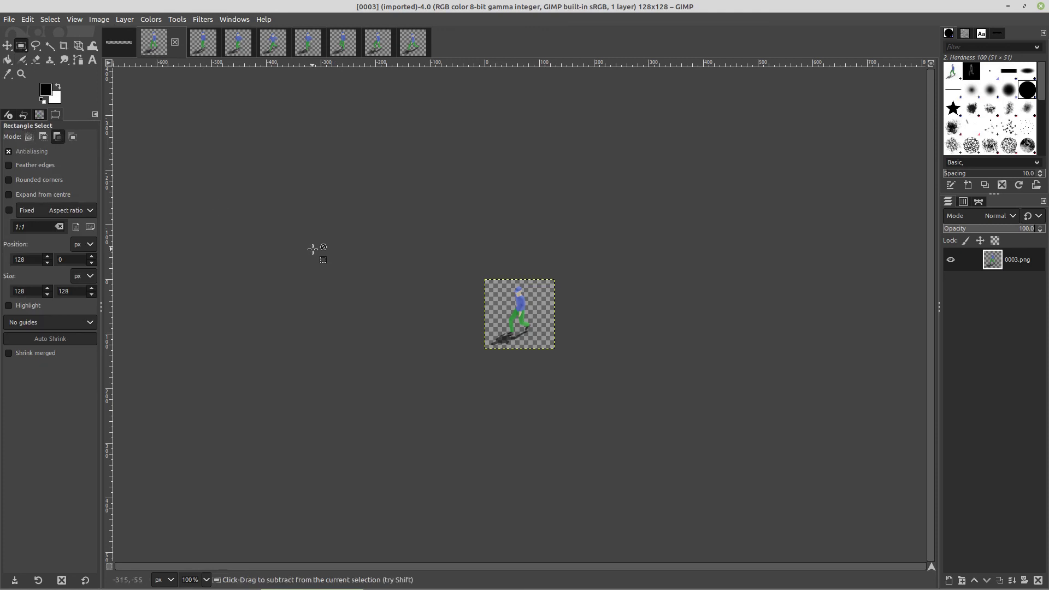
pyautogui.hotkey('ctrl', 'a')
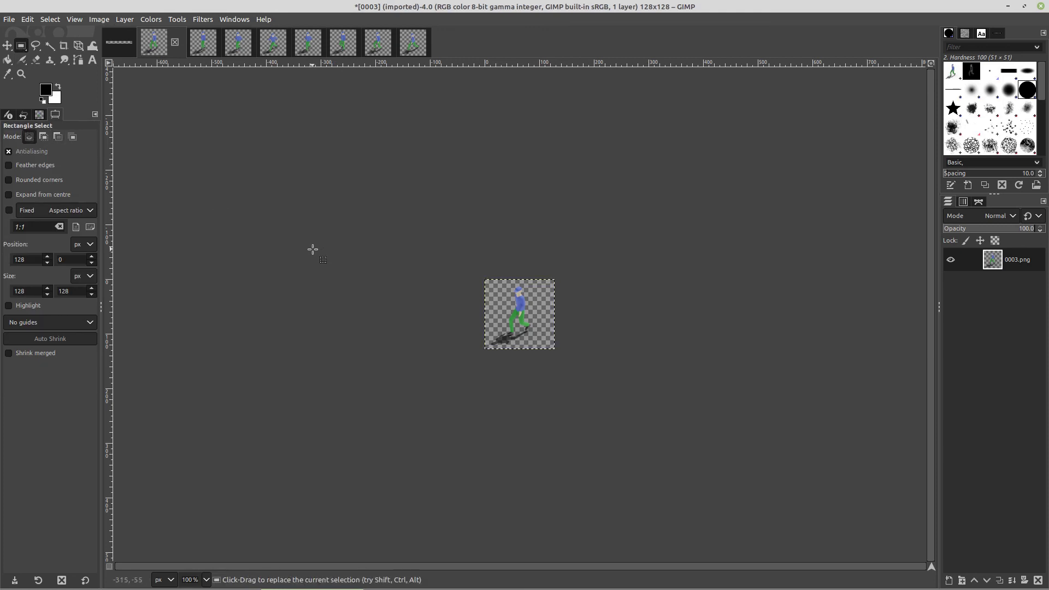
pyautogui.hotkey('ctrl', 'c')
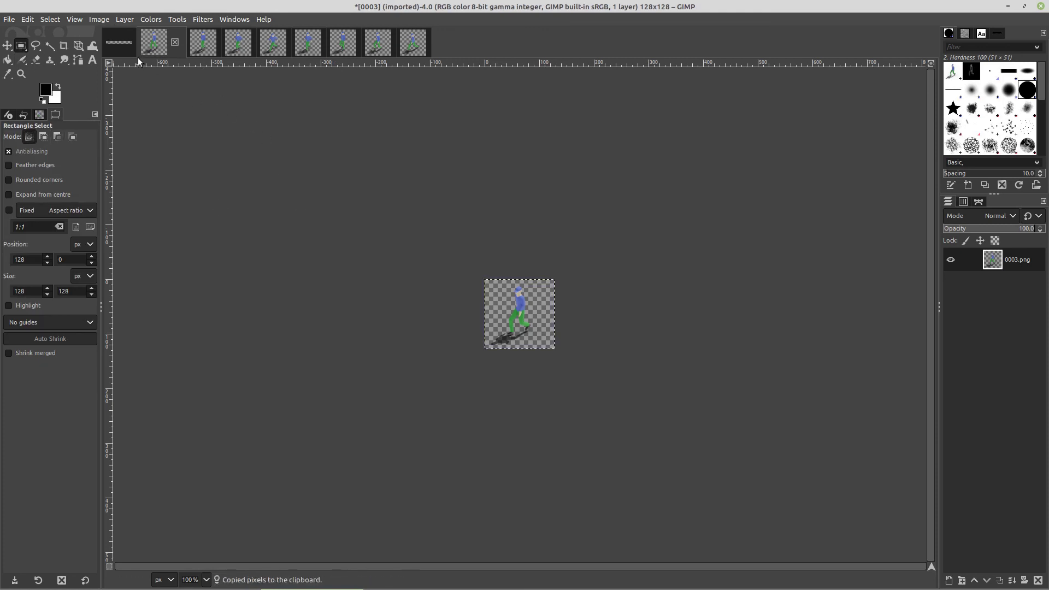
pyautogui.click(123, 43)
pyautogui.press('ctrl')
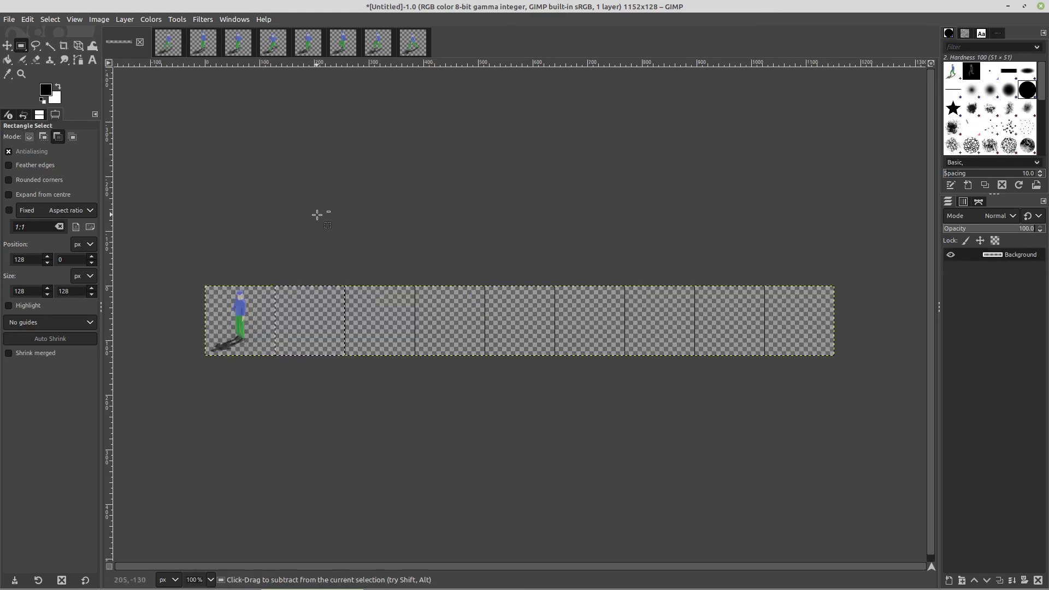
pyautogui.hotkey('ctrl', 'v')
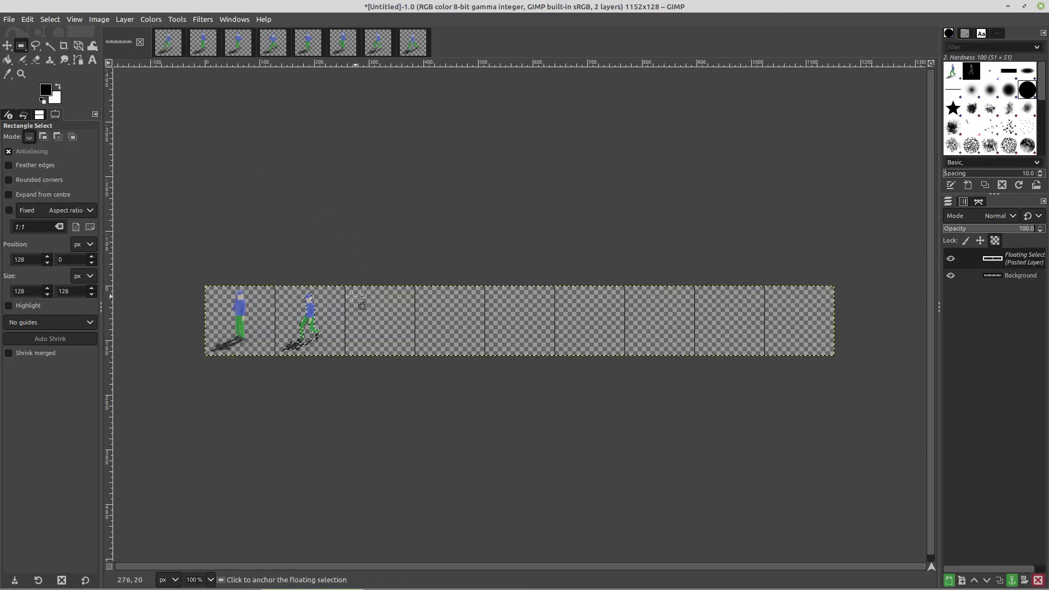
pyautogui.rightClick(1005, 257)
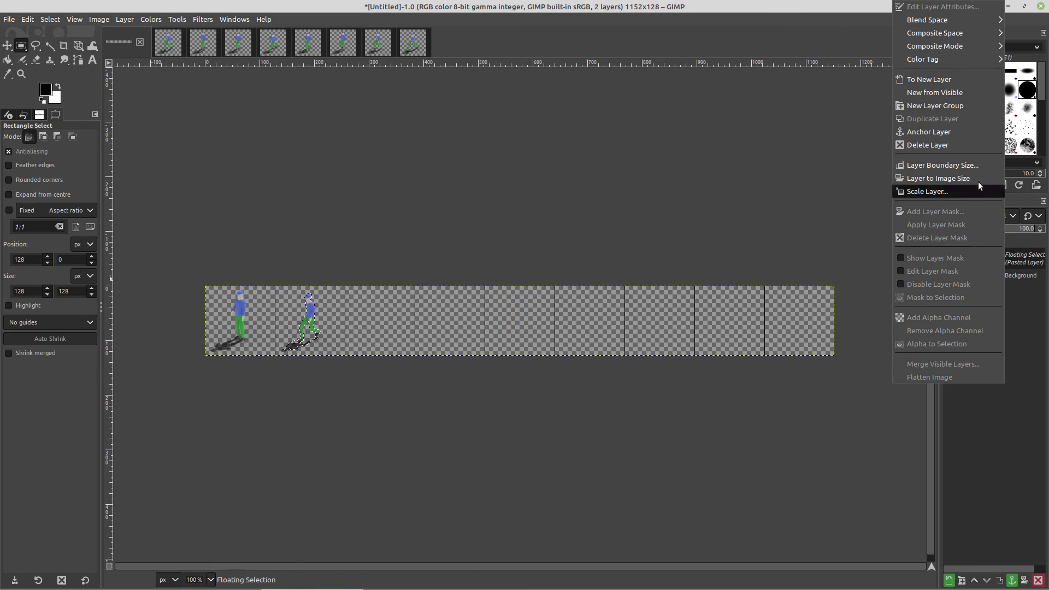
pyautogui.click(948, 133)
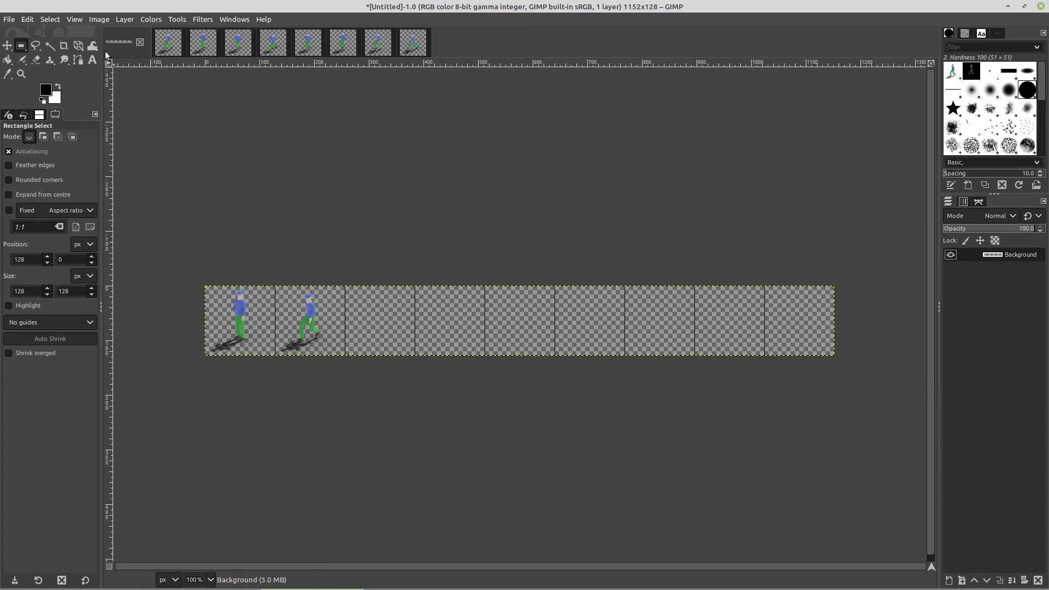
# - Open the finished strip test strip.png from the animation sprites folder
pyautogui.click(10, 19)
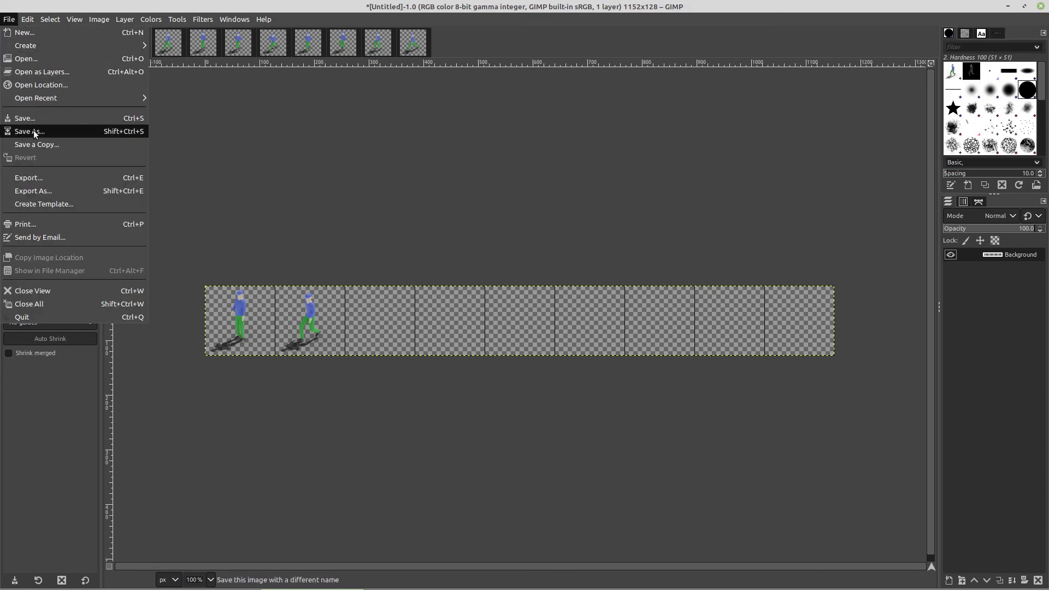
pyautogui.click(27, 59)
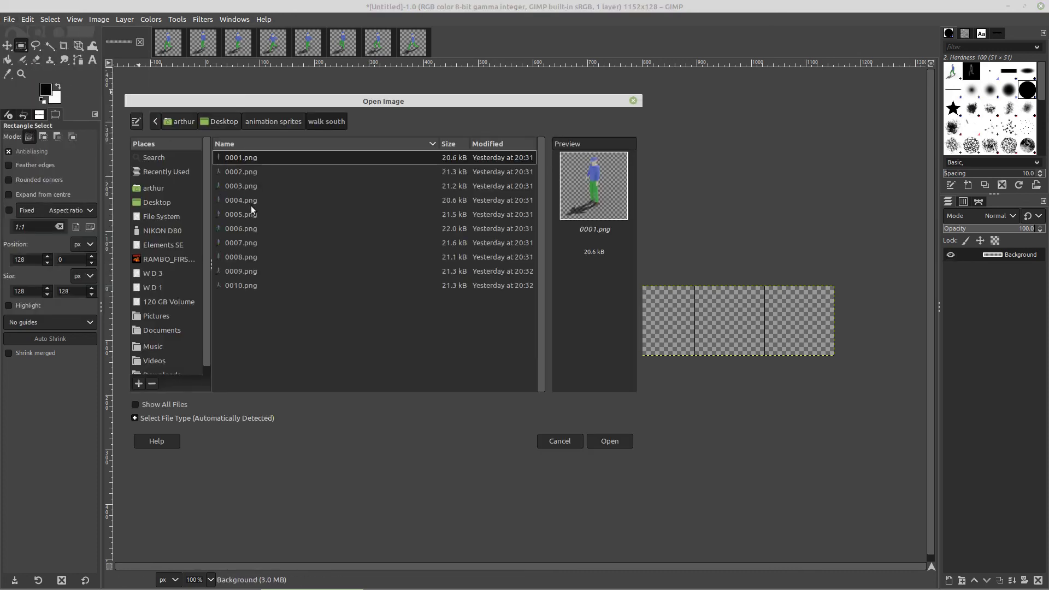
pyautogui.click(273, 121)
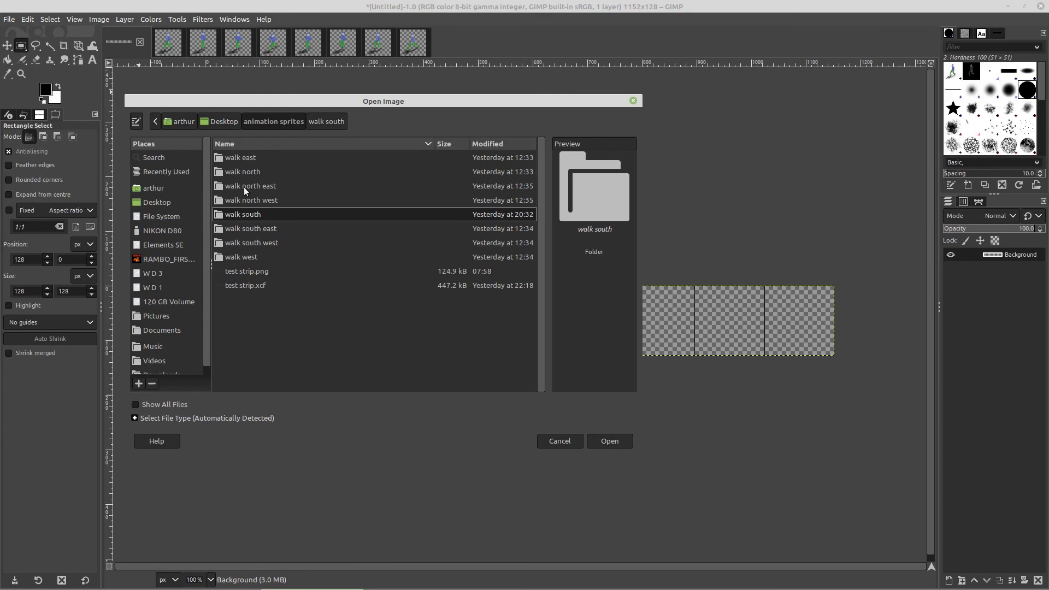
pyautogui.doubleClick(241, 273)
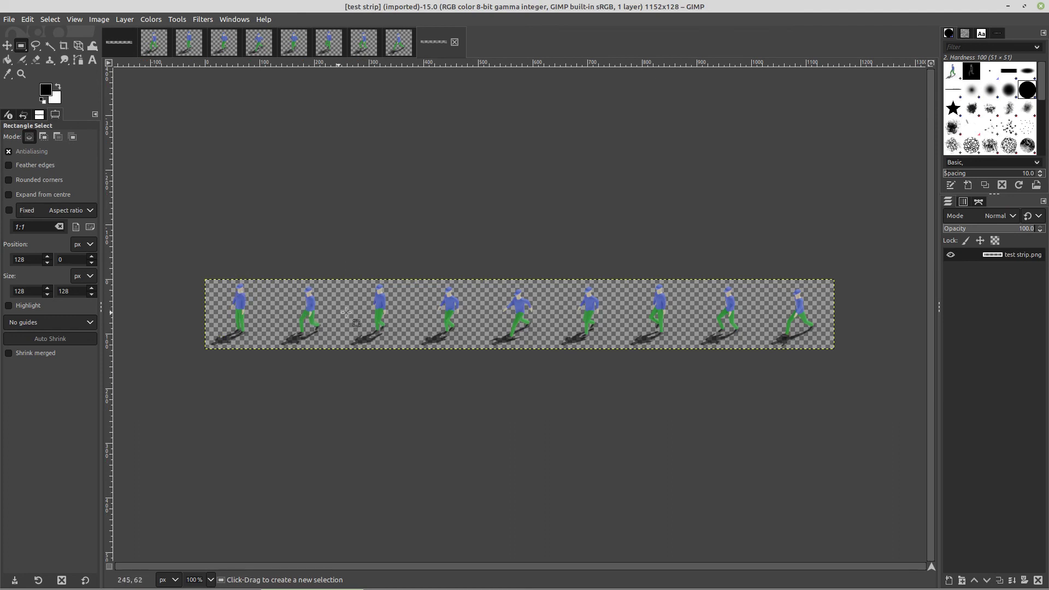
pyautogui.click(9, 20)
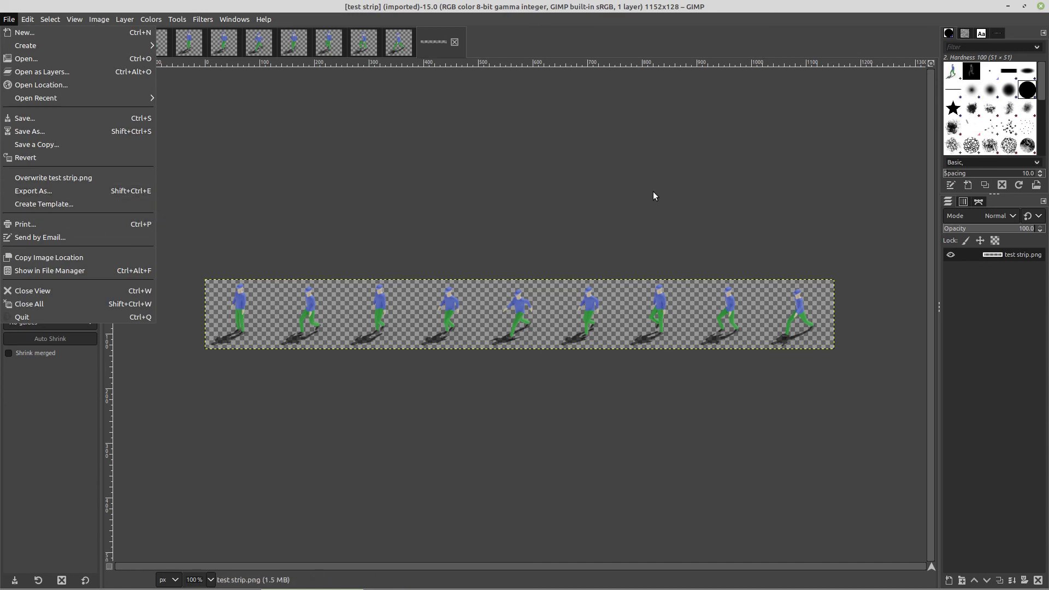
pyautogui.moveTo(945, 586)
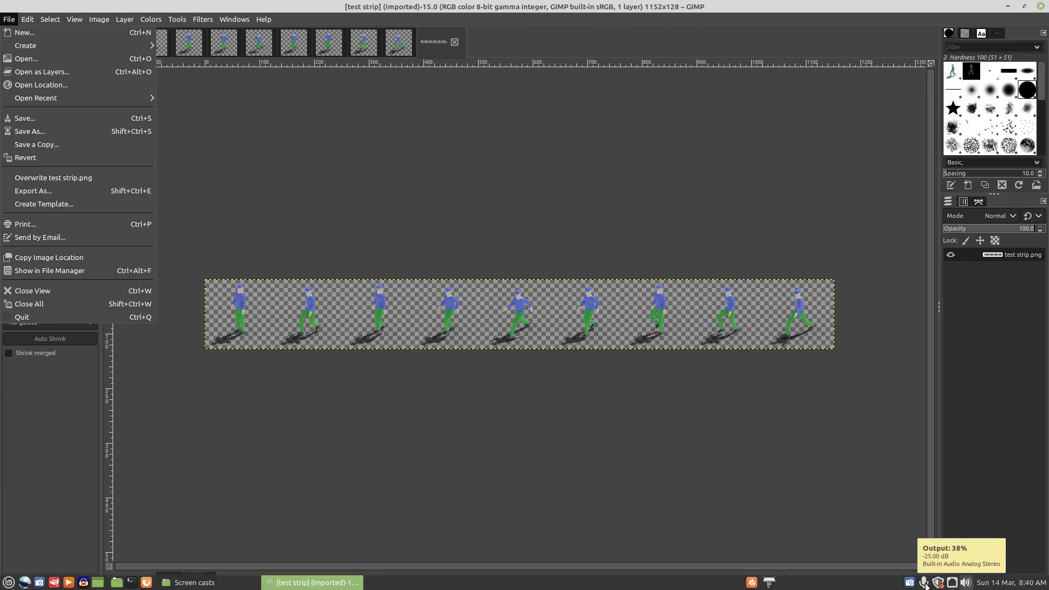
pyautogui.click(911, 583)
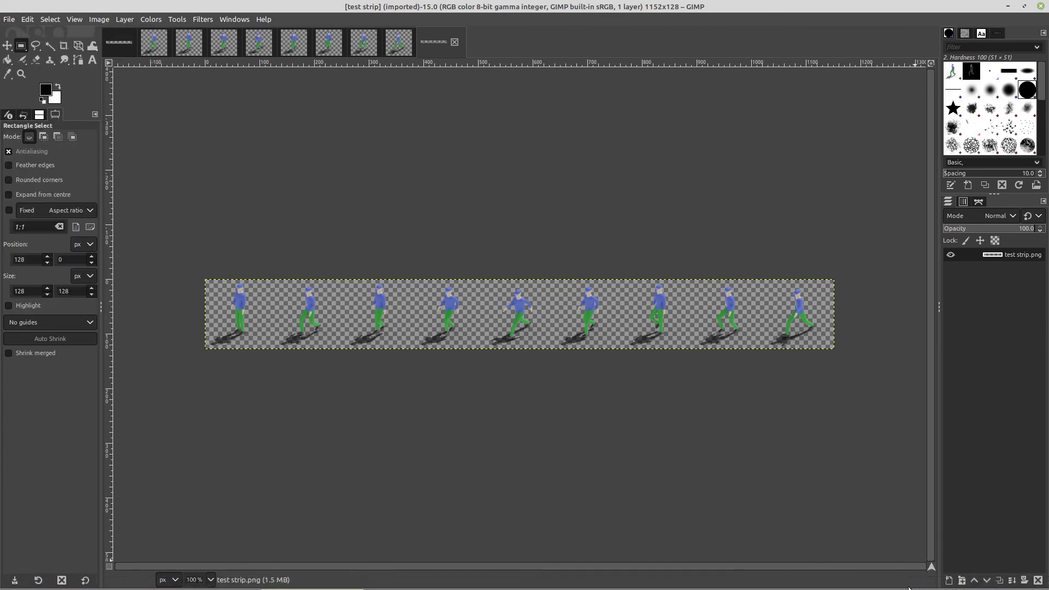